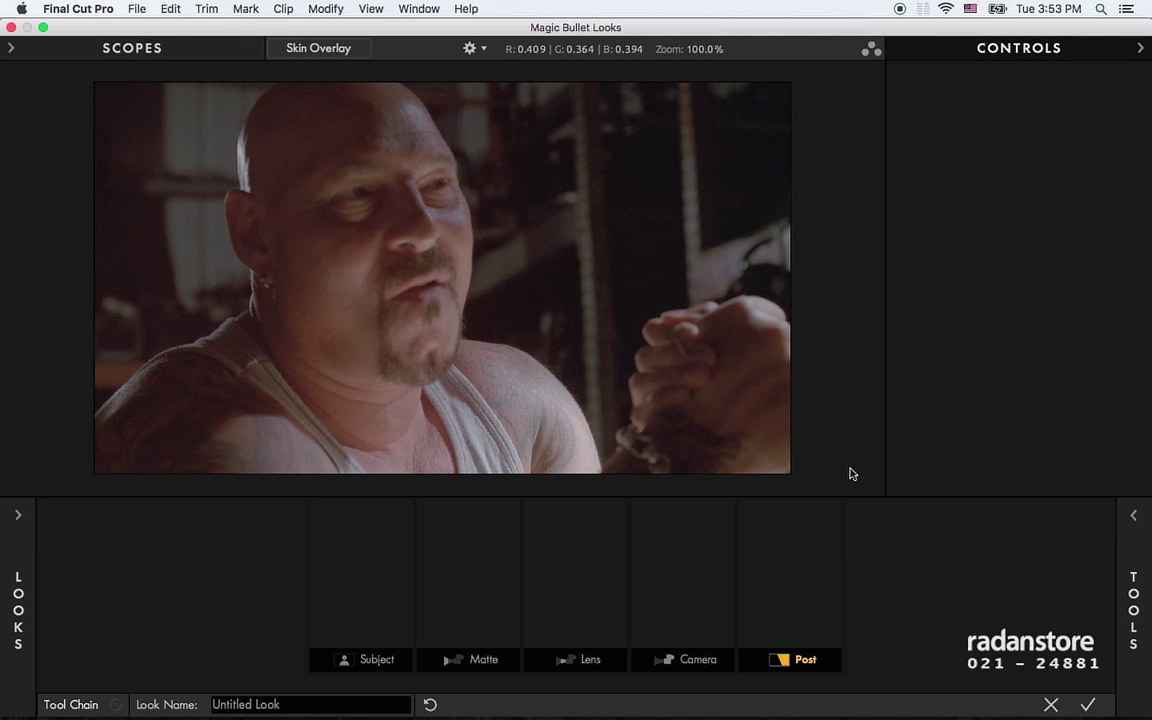
Step: Add Colorista to the Post stage and shift its Shadows wheel colour slightly
click(1022, 535)
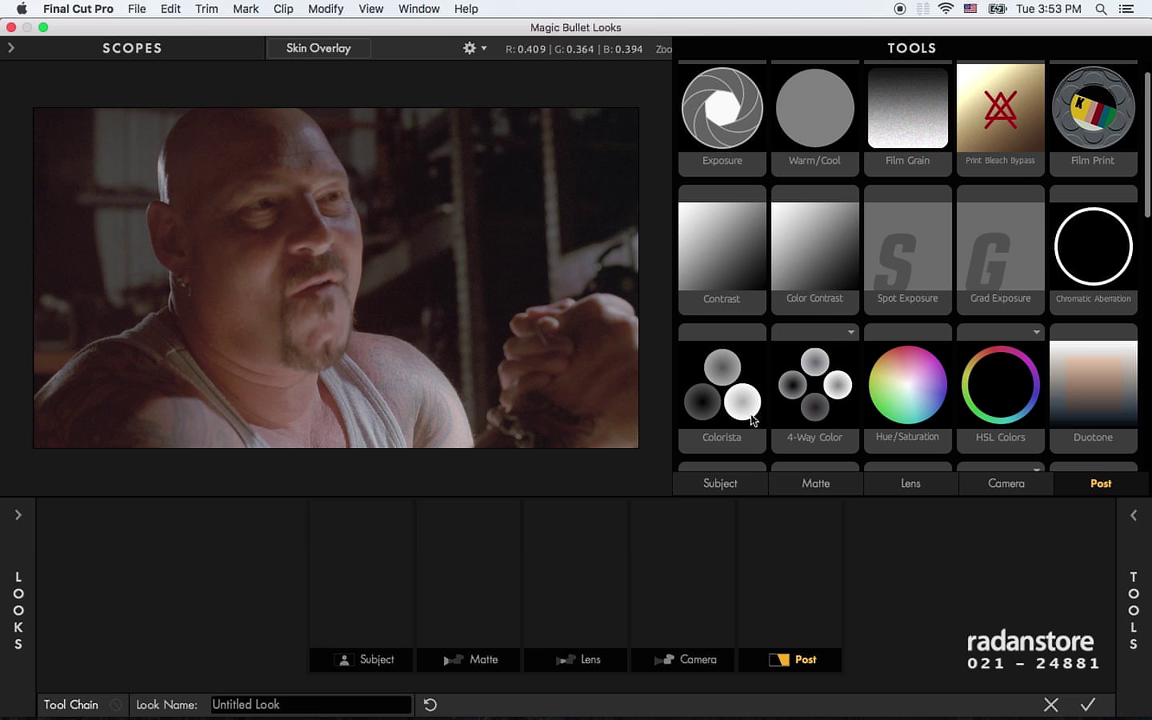
drag(752, 420, 750, 583)
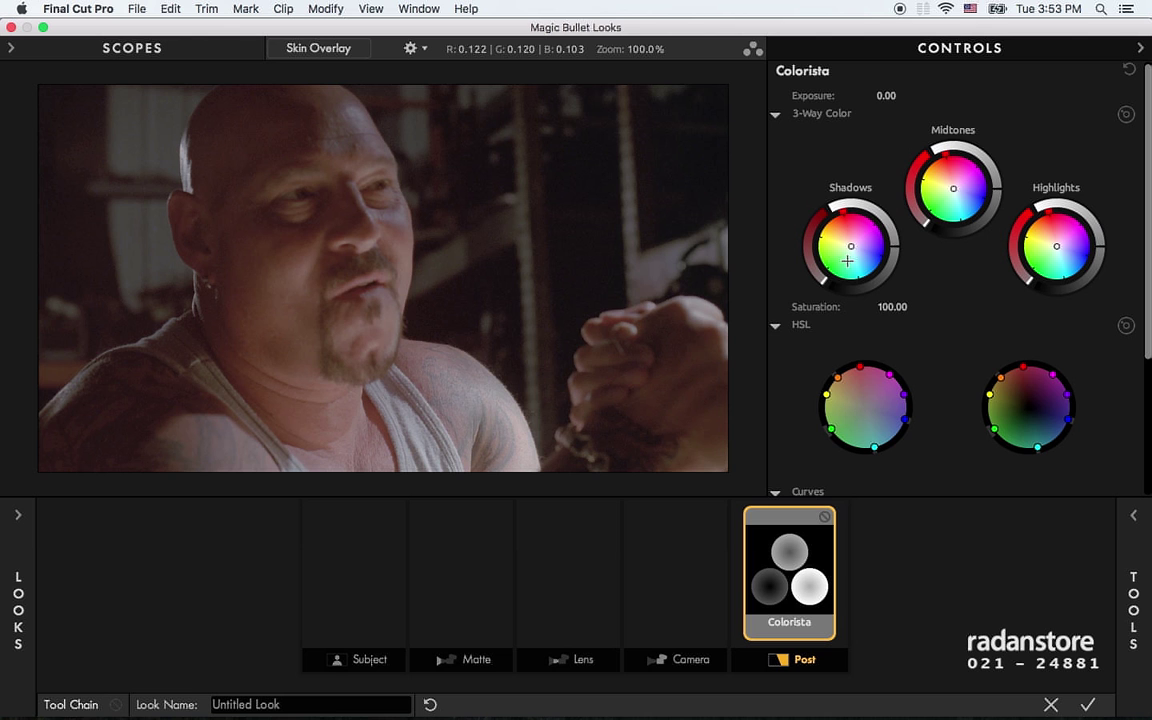
mouse_move(902, 256)
mouse_down()
mouse_move(900, 266)
mouse_move(249, 345)
mouse_up()
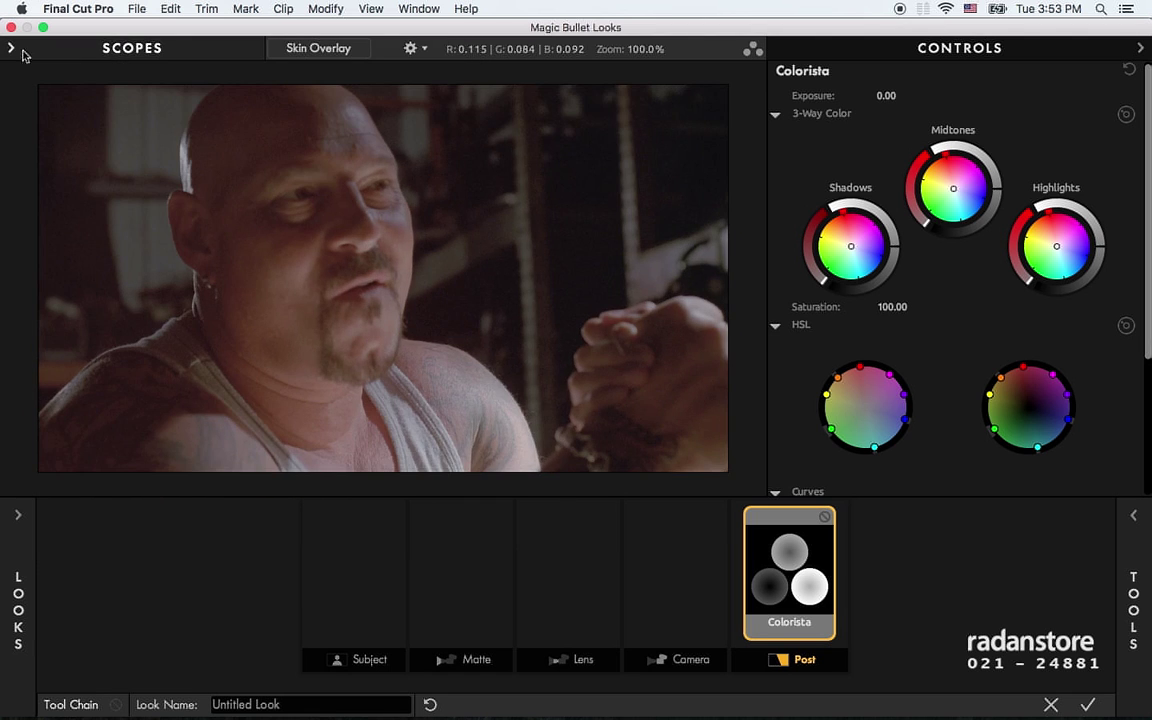
Step: Show the Hue/Lightness scope beside the viewer and fine-tune Colorista's shadows colour
click(22, 50)
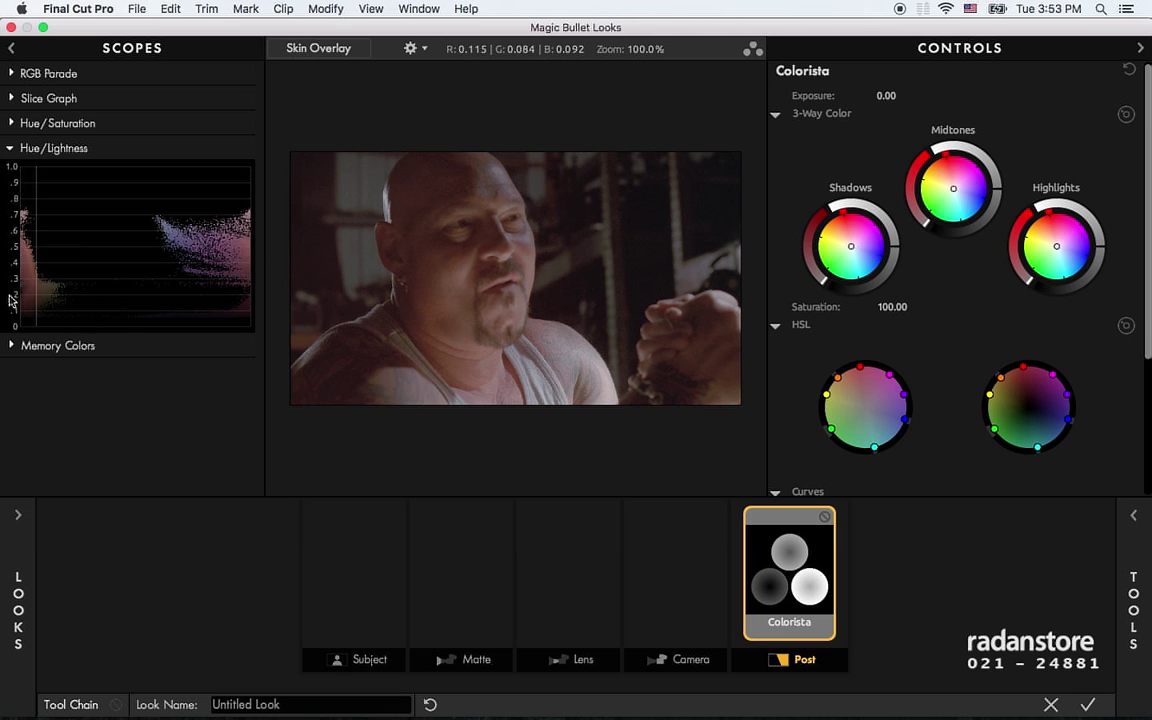
drag(895, 244, 895, 262)
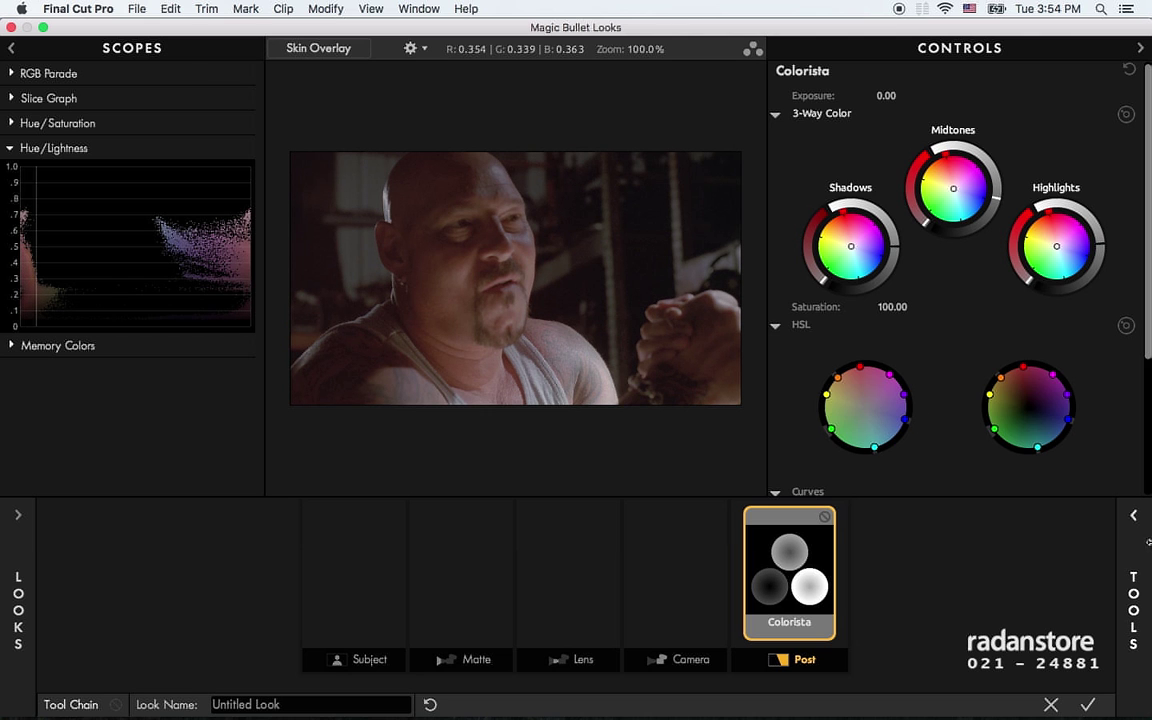
Step: Swap Colorista for 4-Way Color in the Post stage and hide the scopes
mouse_move(1133, 600)
drag(815, 390, 840, 545)
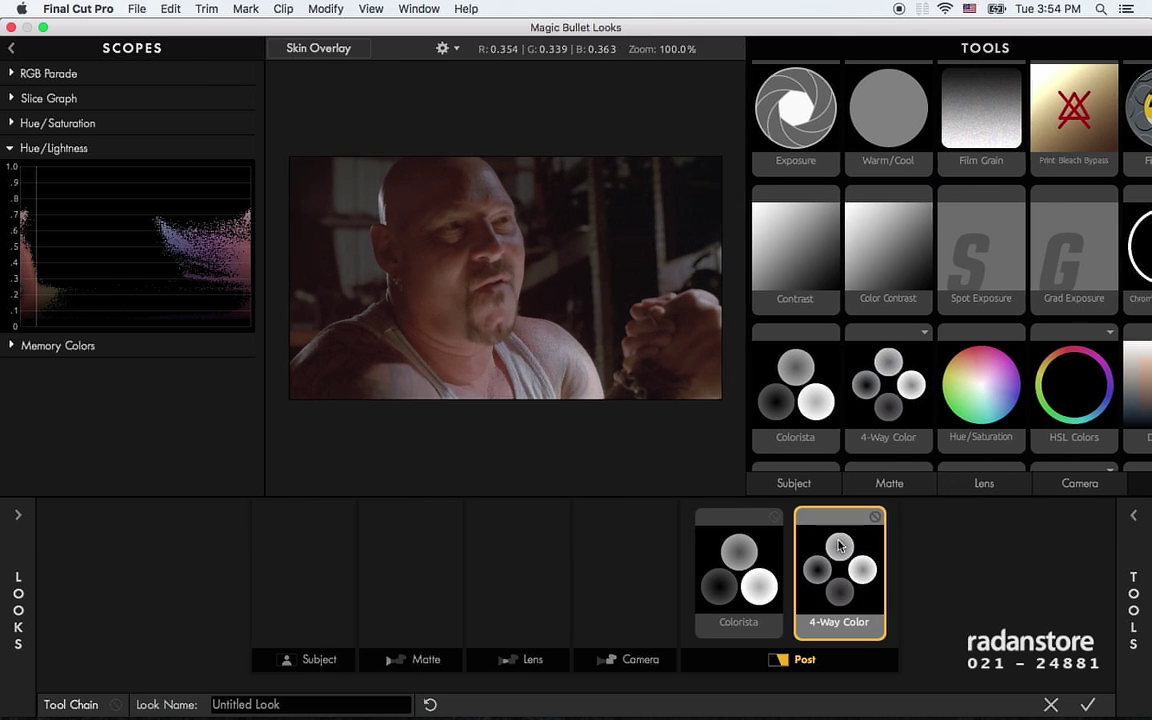
click(763, 573)
click(774, 516)
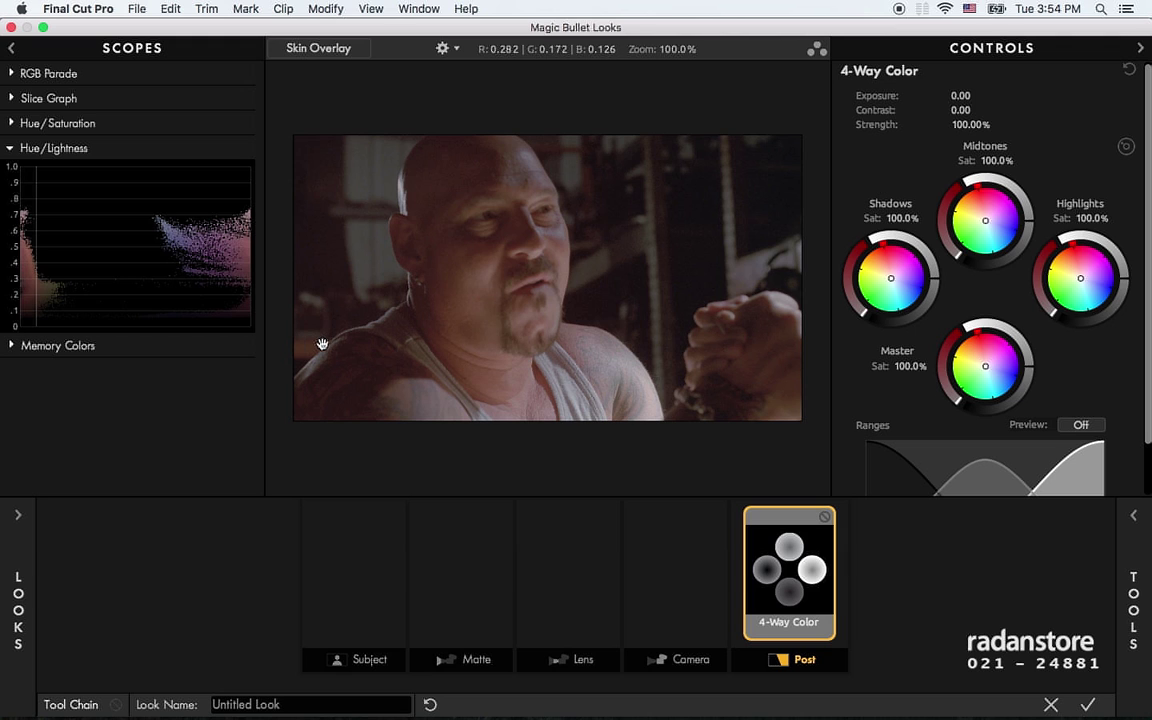
click(155, 48)
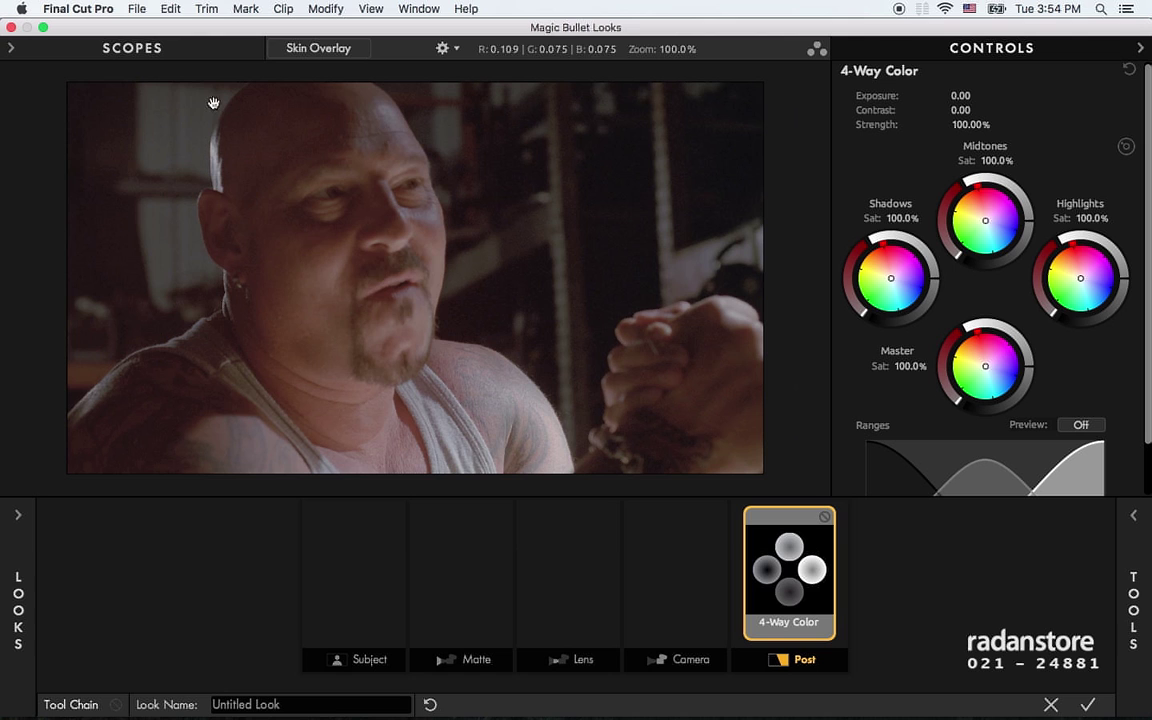
click(824, 518)
click(824, 518)
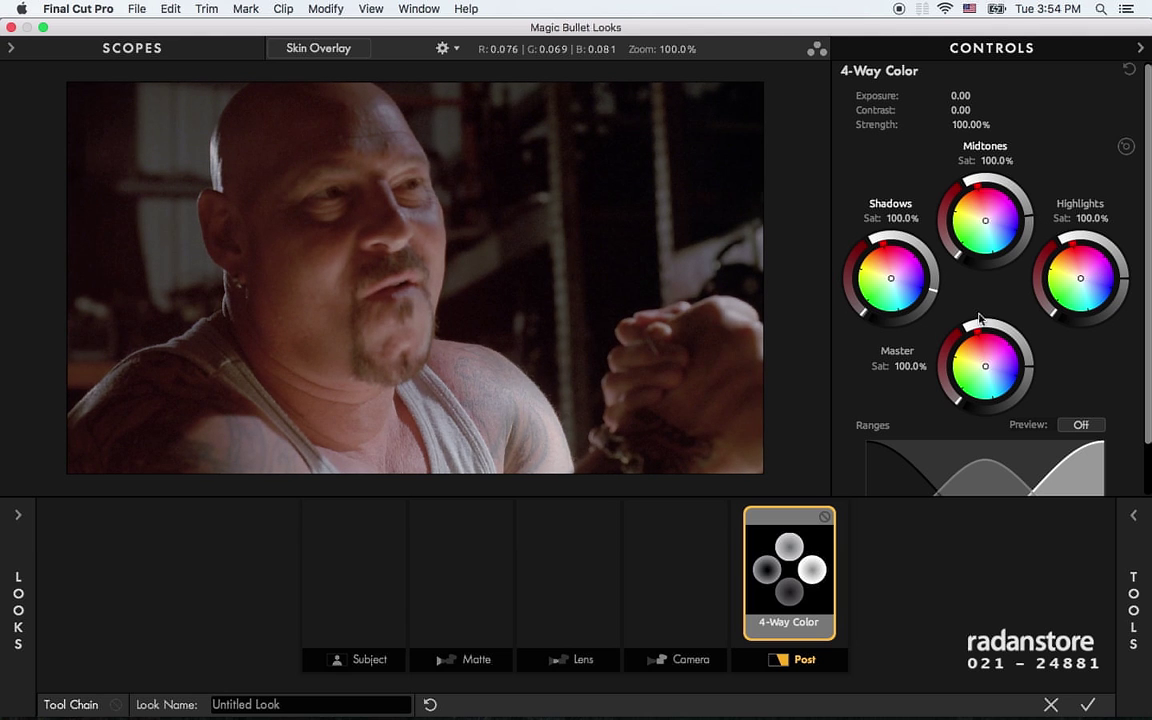
scroll(1121, 399, down, 3)
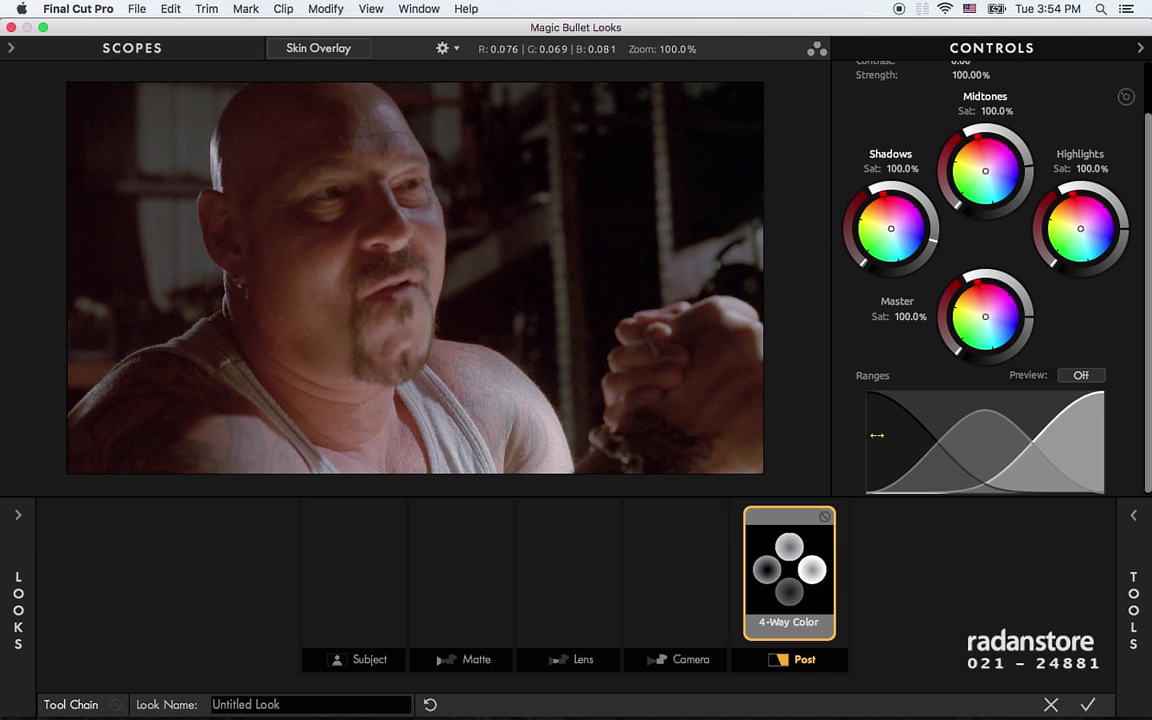
click(1080, 375)
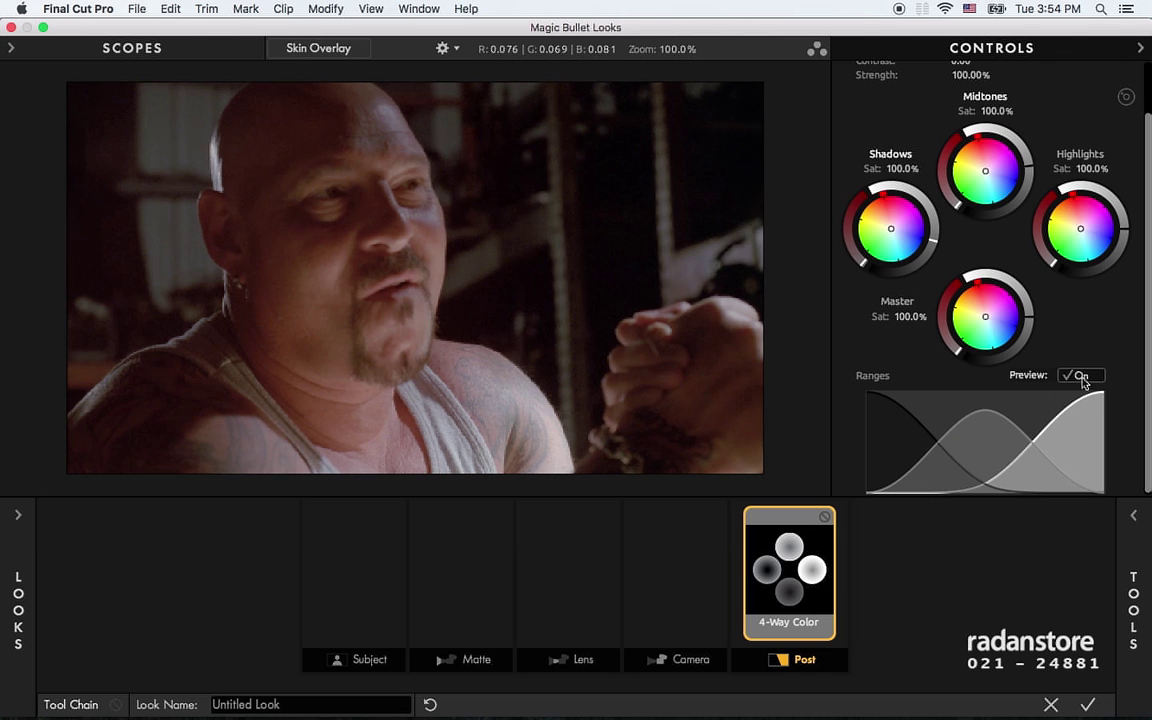
drag(1080, 429, 1060, 429)
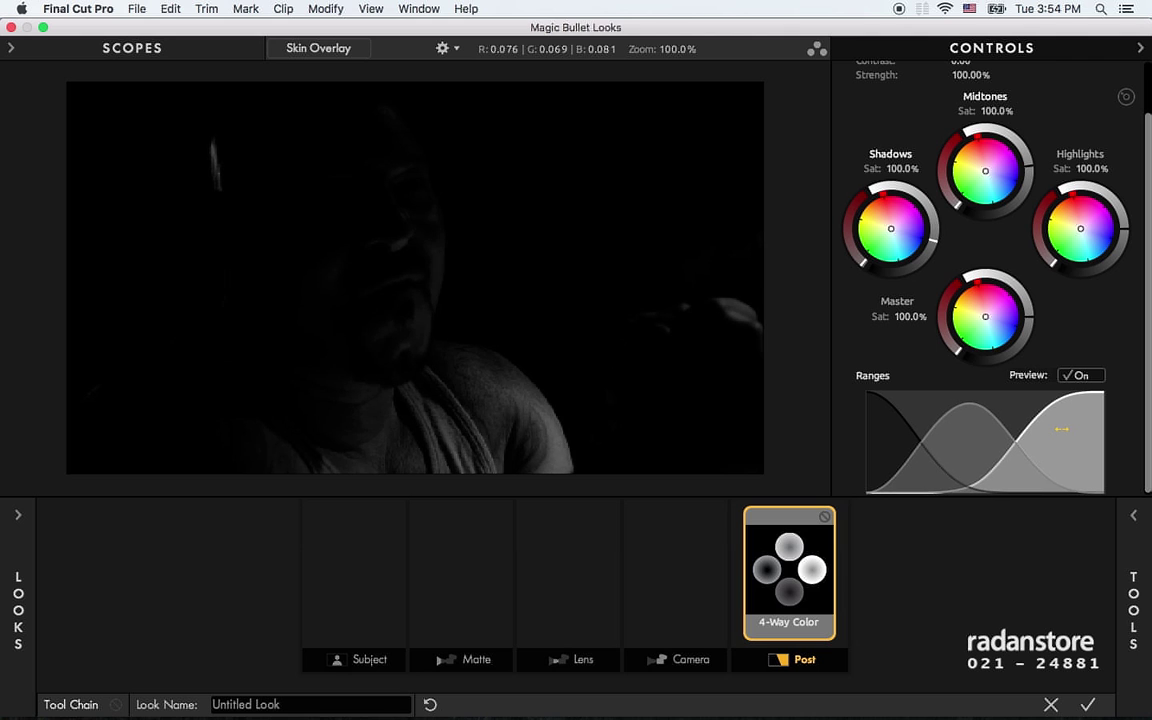
drag(1060, 429, 1060, 429)
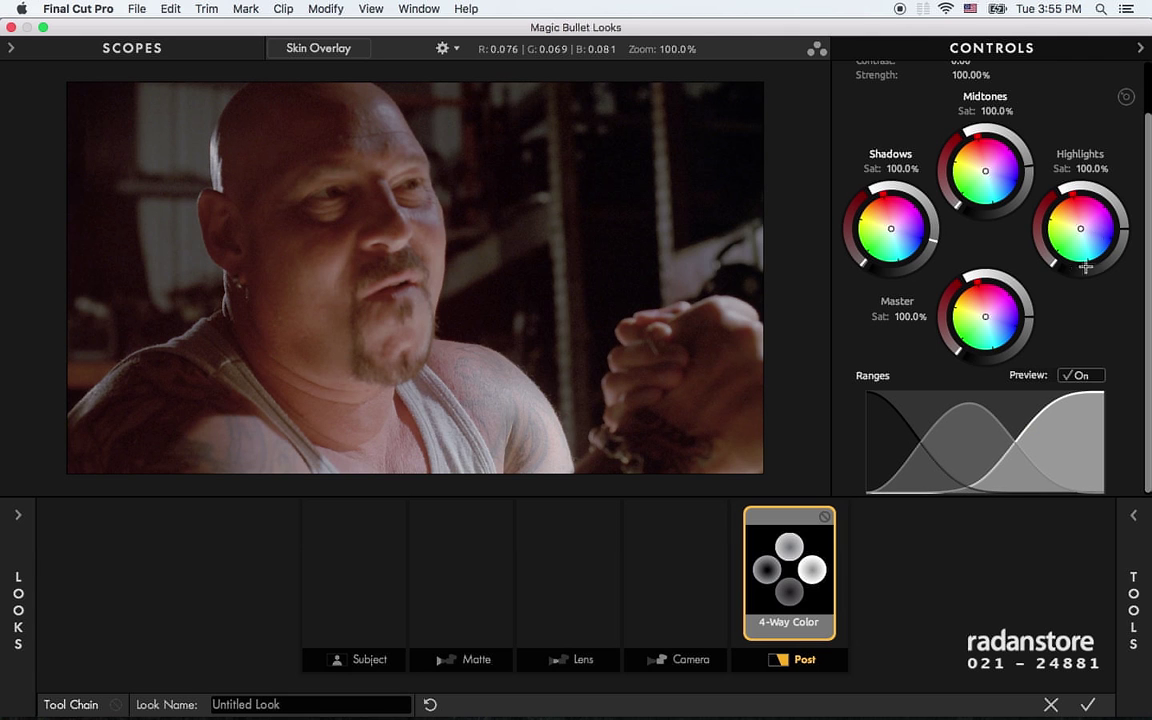
drag(1069, 231, 1090, 236)
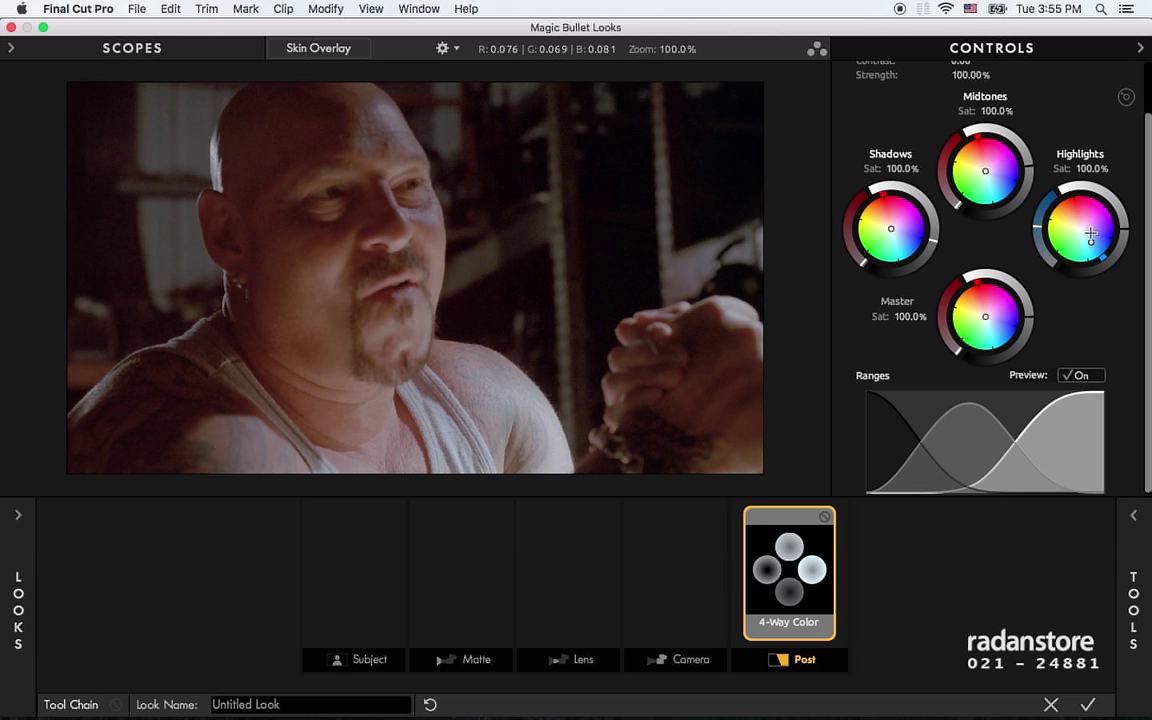
drag(1045, 482, 1058, 445)
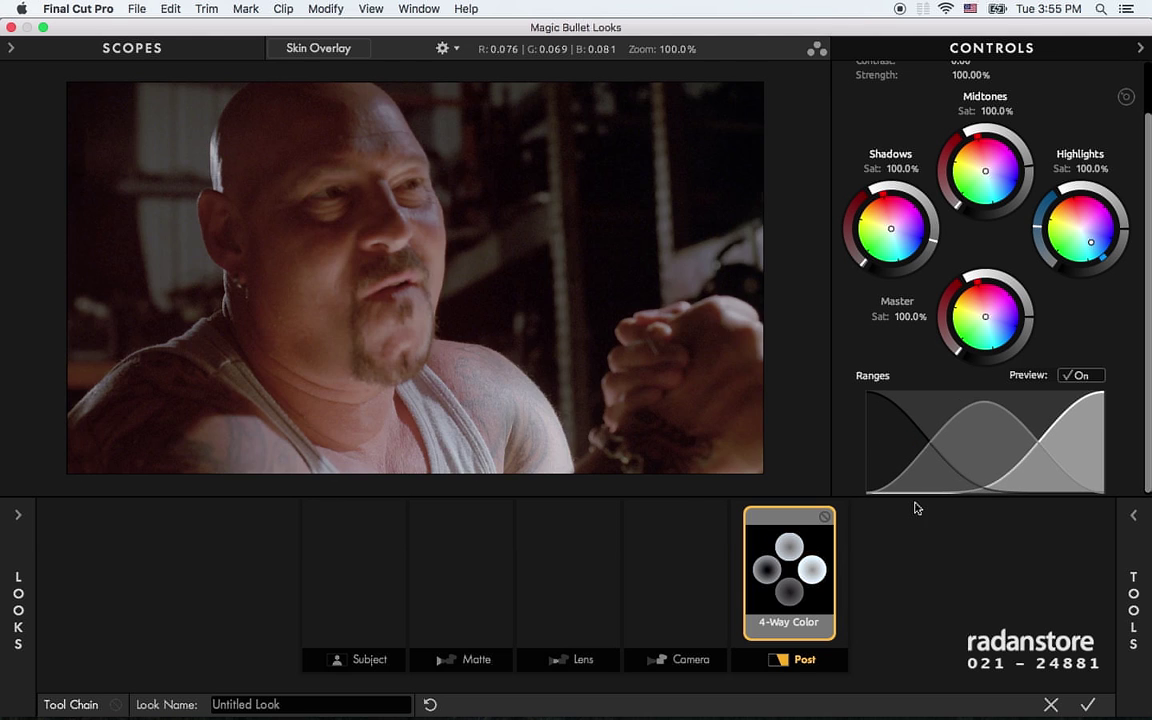
scroll(1105, 161, up, 2)
Step: Reset the 4-Way Color highlights to neutral and push the shadows toward teal
double_click(1099, 309)
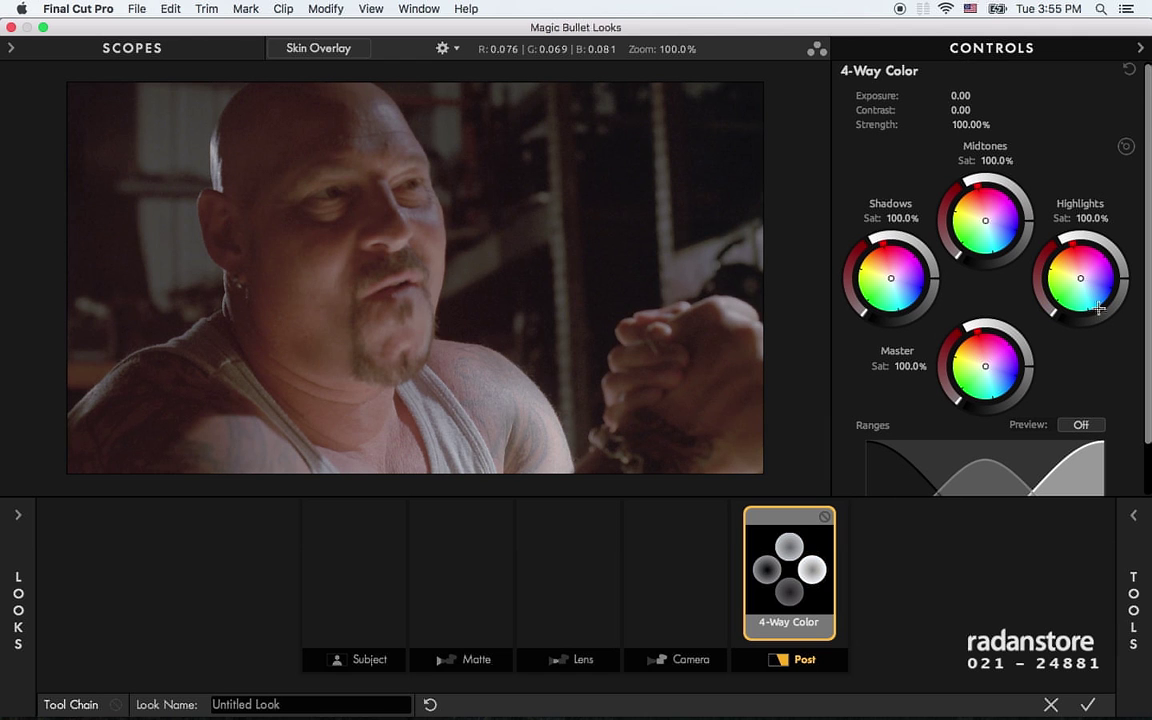
scroll(1100, 300, down, 2)
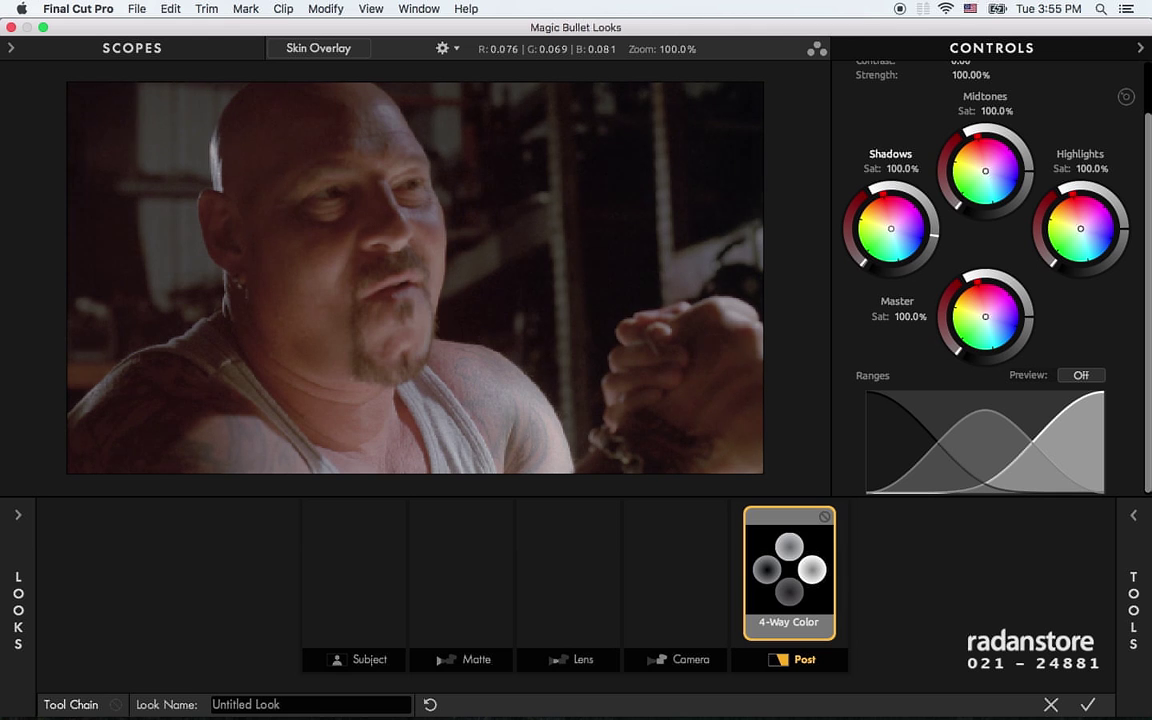
drag(890, 228, 894, 235)
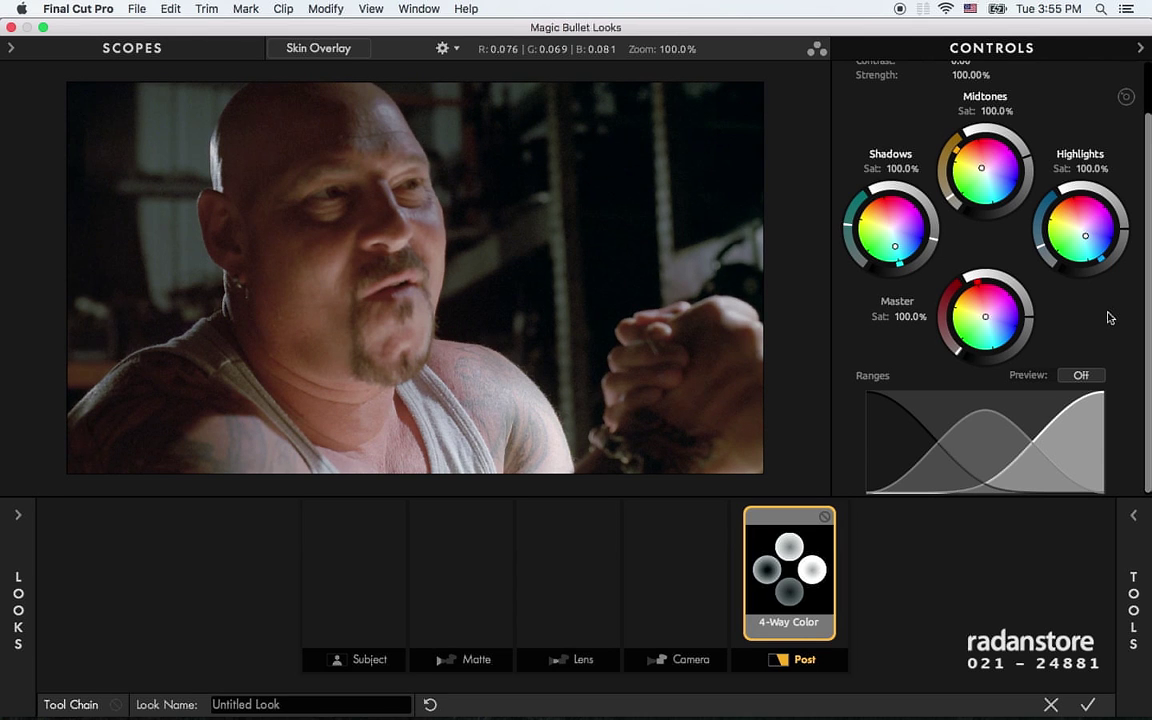
Step: Toggle 4-Way Color off and on to compare, leaving the grade active
click(825, 518)
click(825, 518)
click(825, 518)
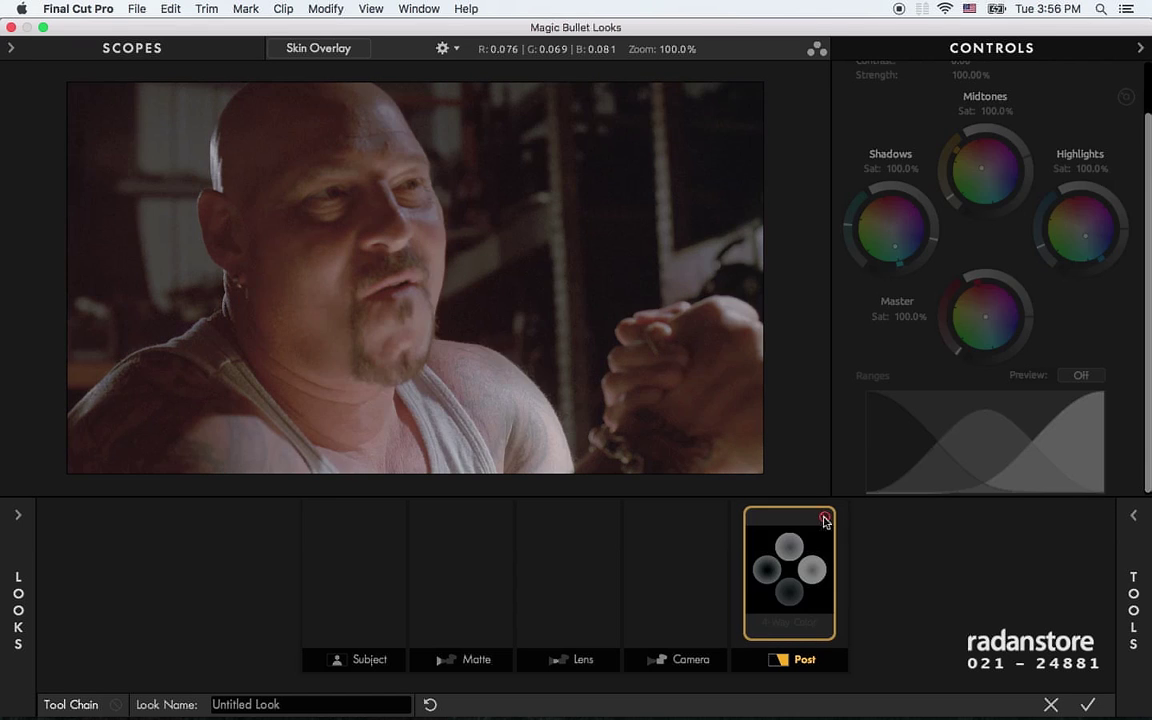
click(825, 518)
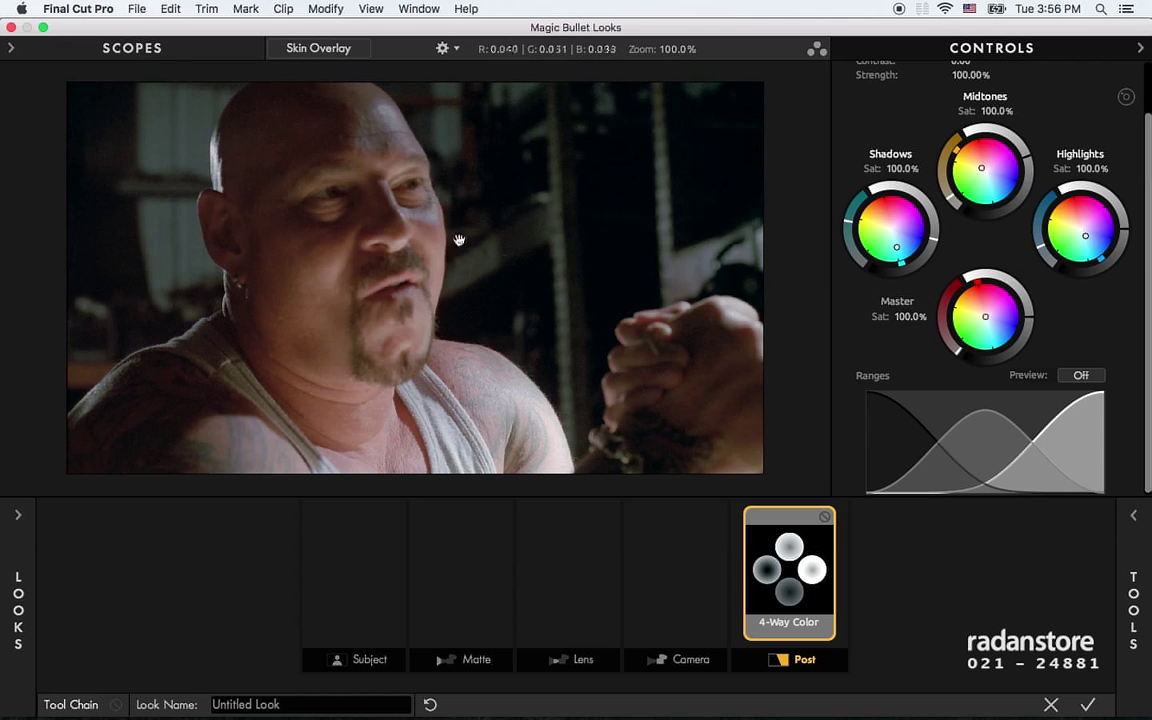
Step: Check the range mask preview, then extend the 4-Way Color shadows range into the midtones
click(1098, 375)
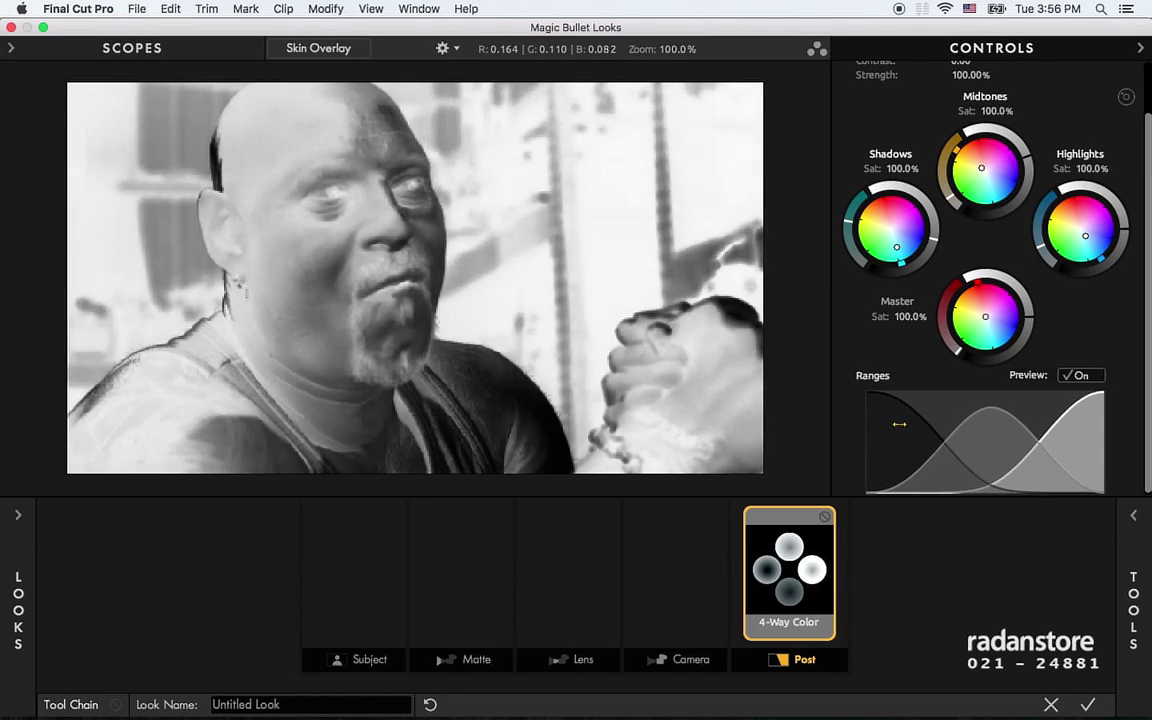
drag(899, 424, 889, 424)
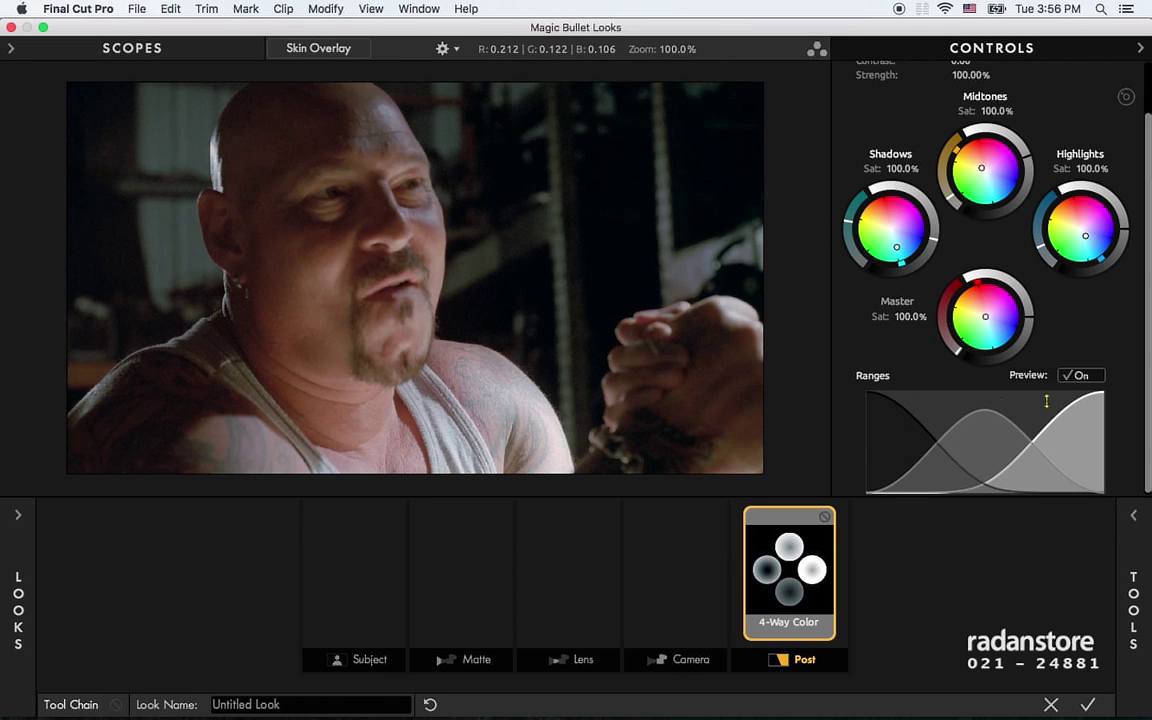
click(1085, 376)
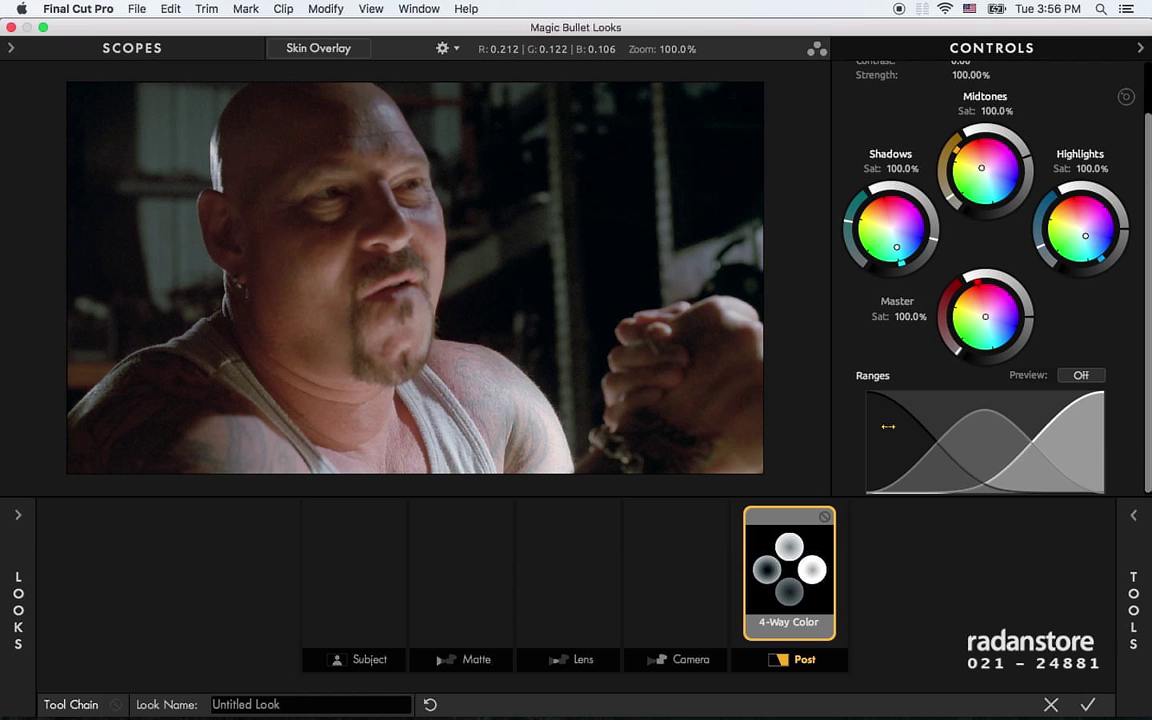
drag(887, 426, 904, 426)
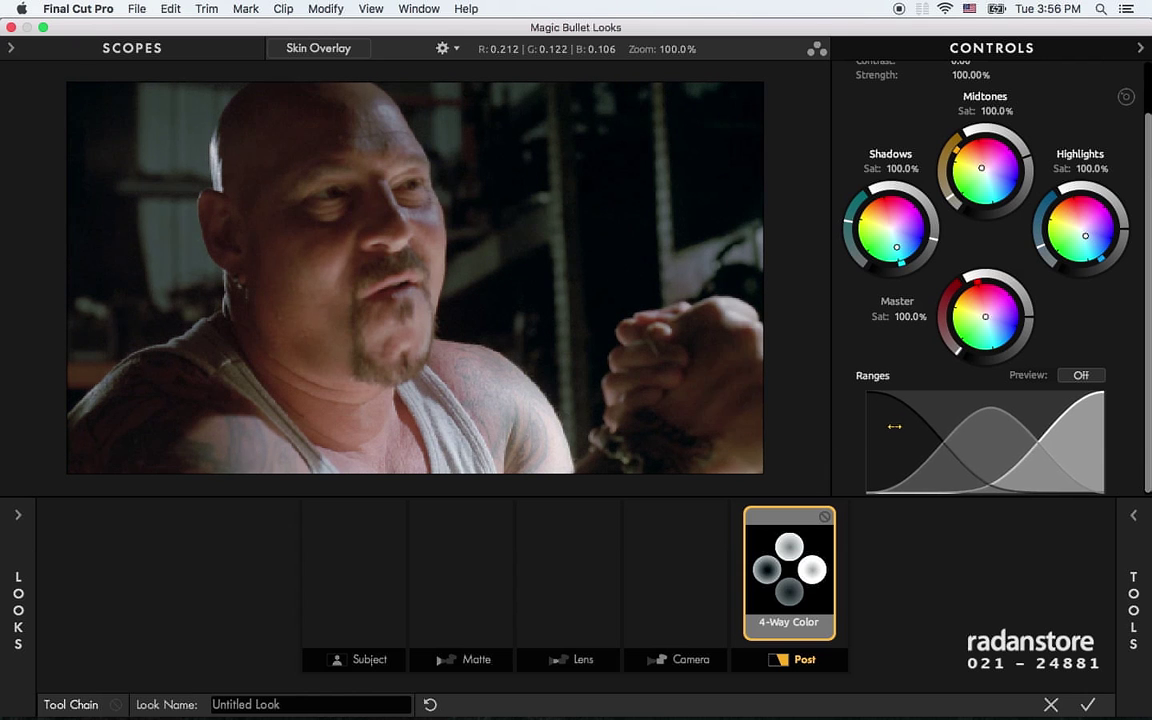
drag(904, 426, 877, 426)
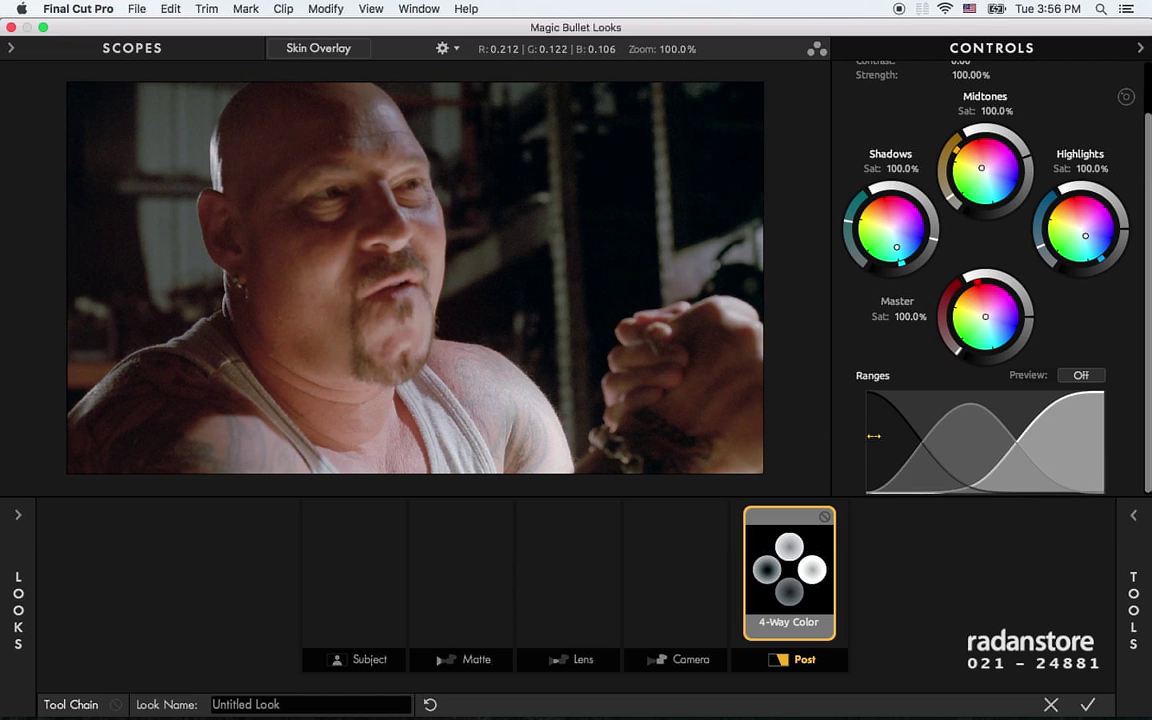
drag(877, 436, 902, 436)
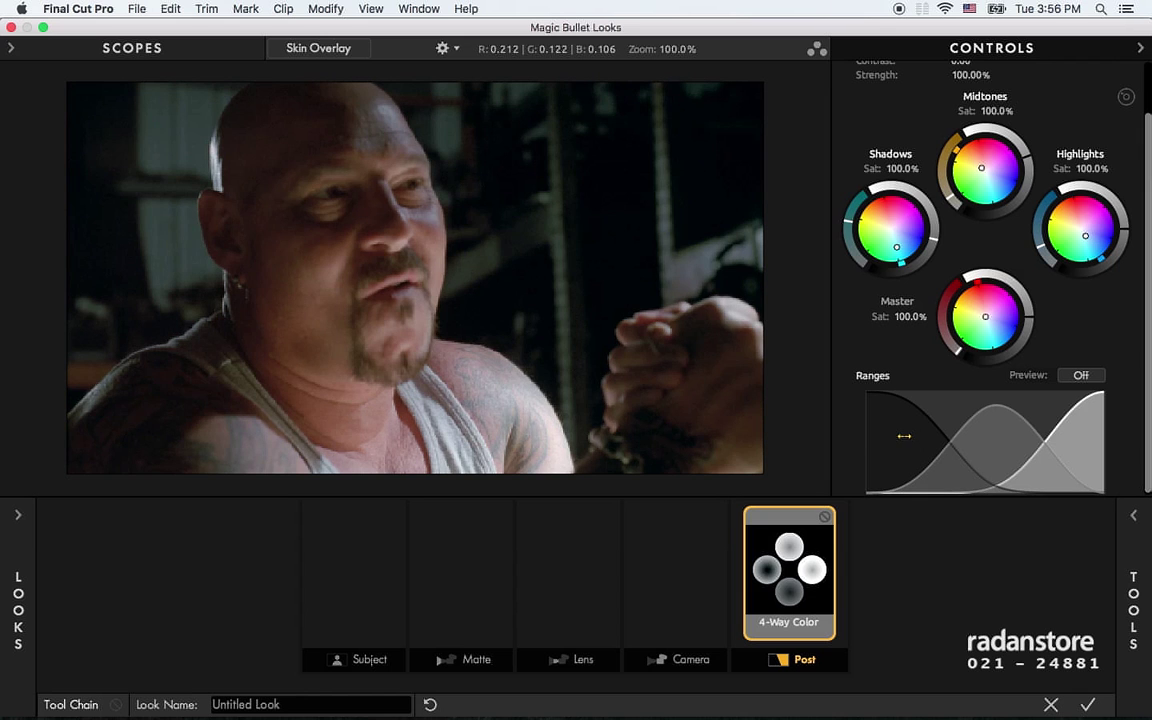
mouse_move(904, 436)
mouse_down()
mouse_move(915, 436)
mouse_move(901, 436)
mouse_up()
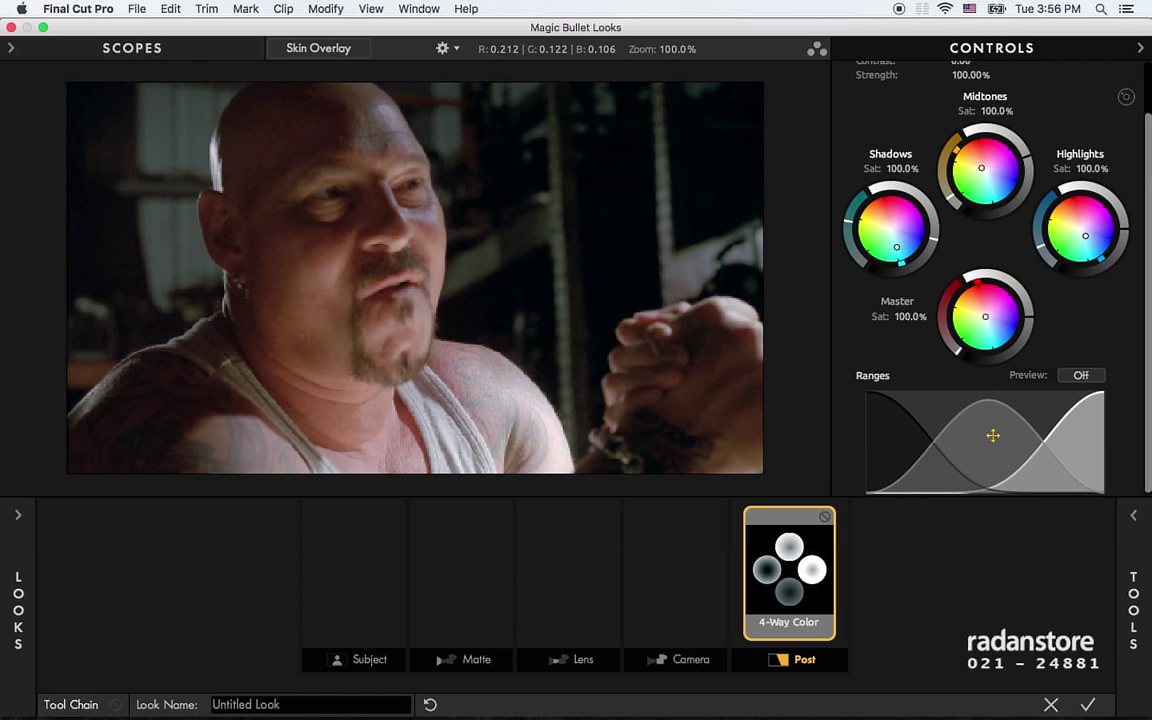
Step: Shift the 4-Way Color midtone and highlight ranges, checking them with the mask preview
drag(993, 435, 1002, 434)
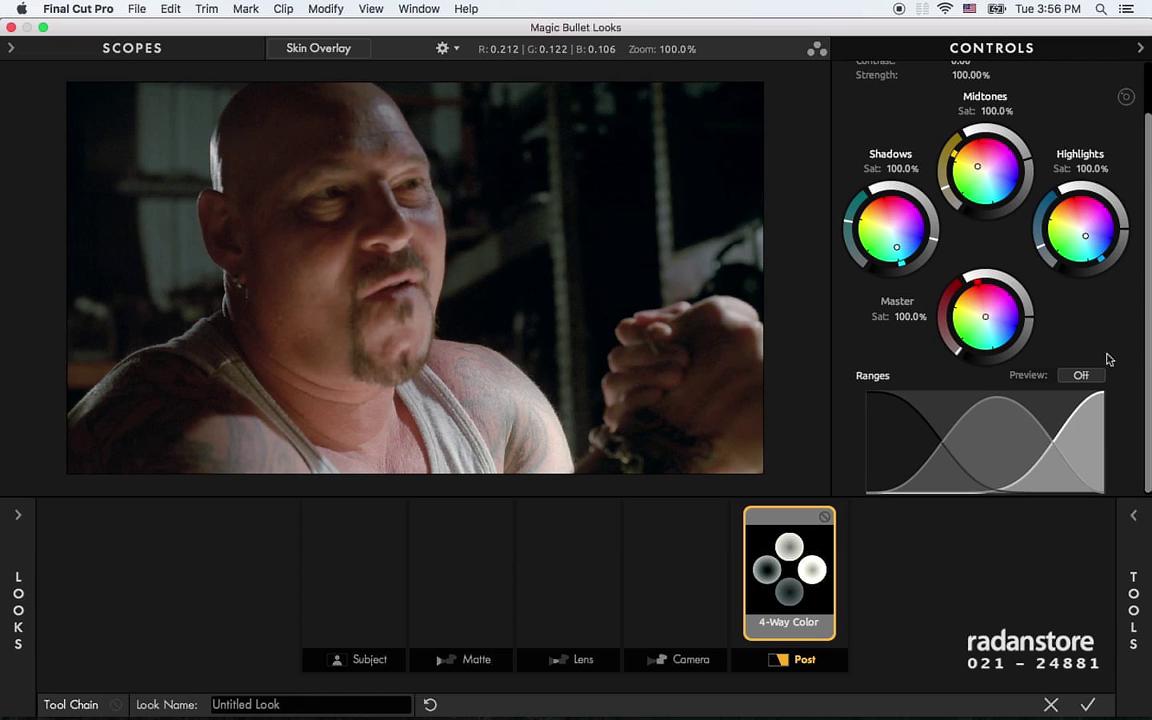
mouse_move(1090, 451)
mouse_down()
mouse_move(1075, 451)
mouse_move(1077, 438)
mouse_up()
click(1081, 375)
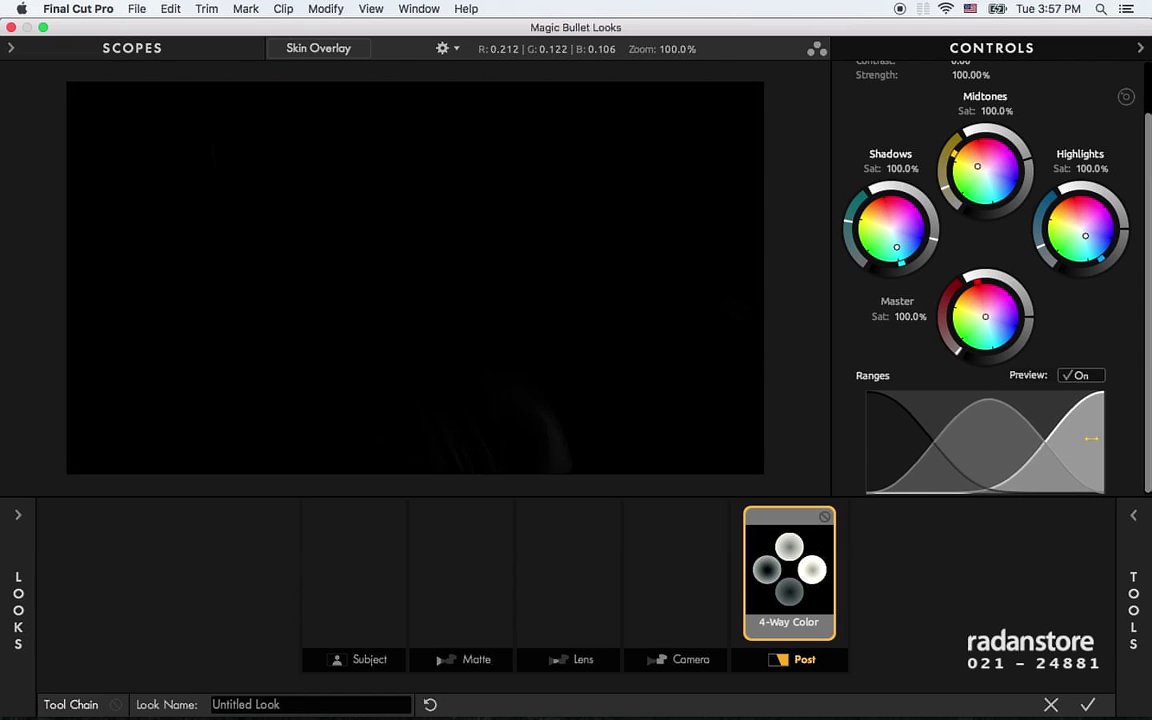
click(1081, 375)
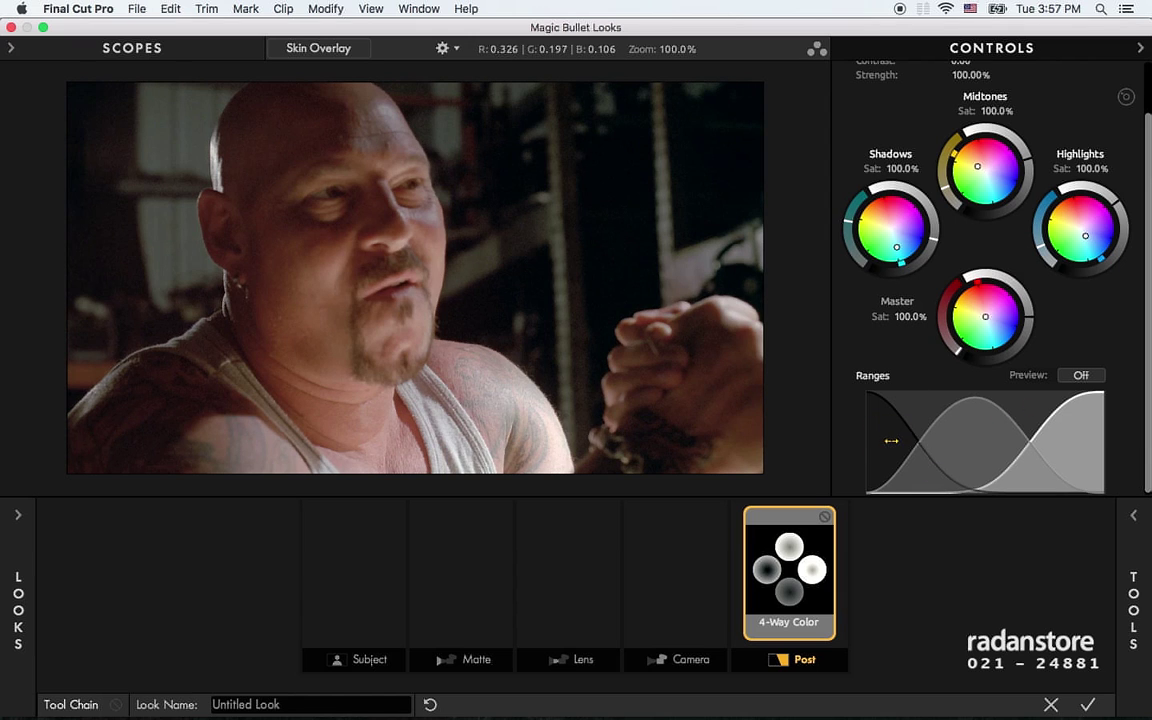
Step: Widen the shadows range rightward and nudge the Midtones wheel balance up-right
drag(891, 440, 911, 440)
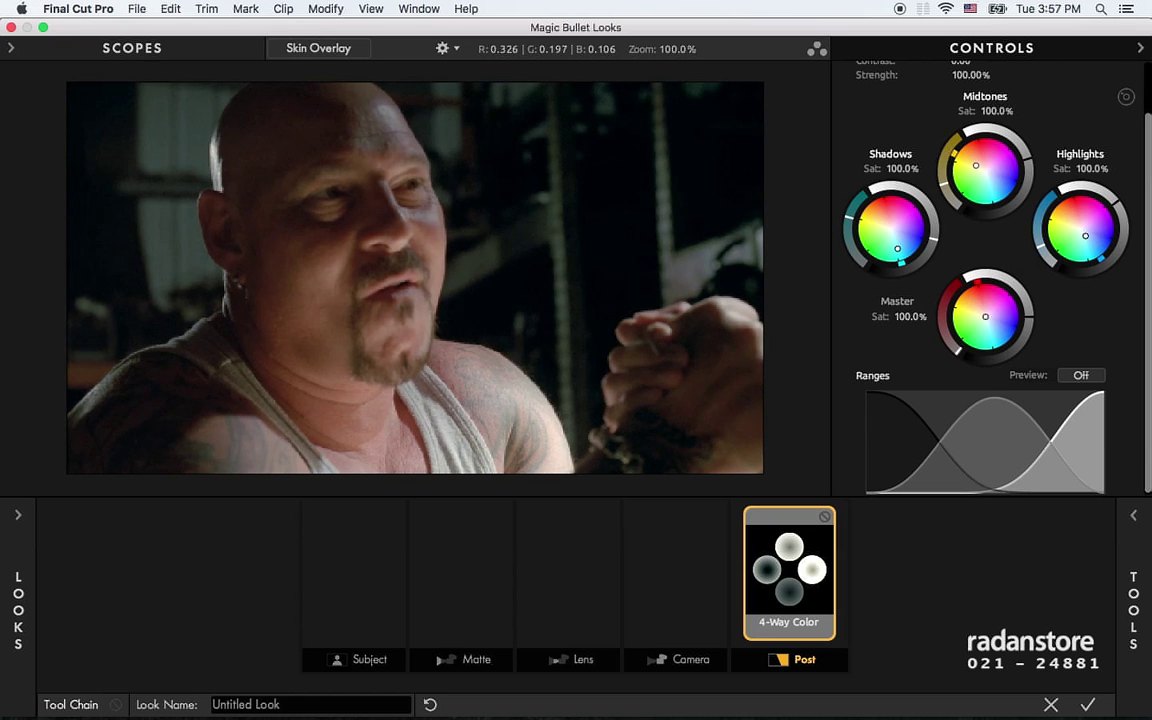
drag(975, 165, 977, 163)
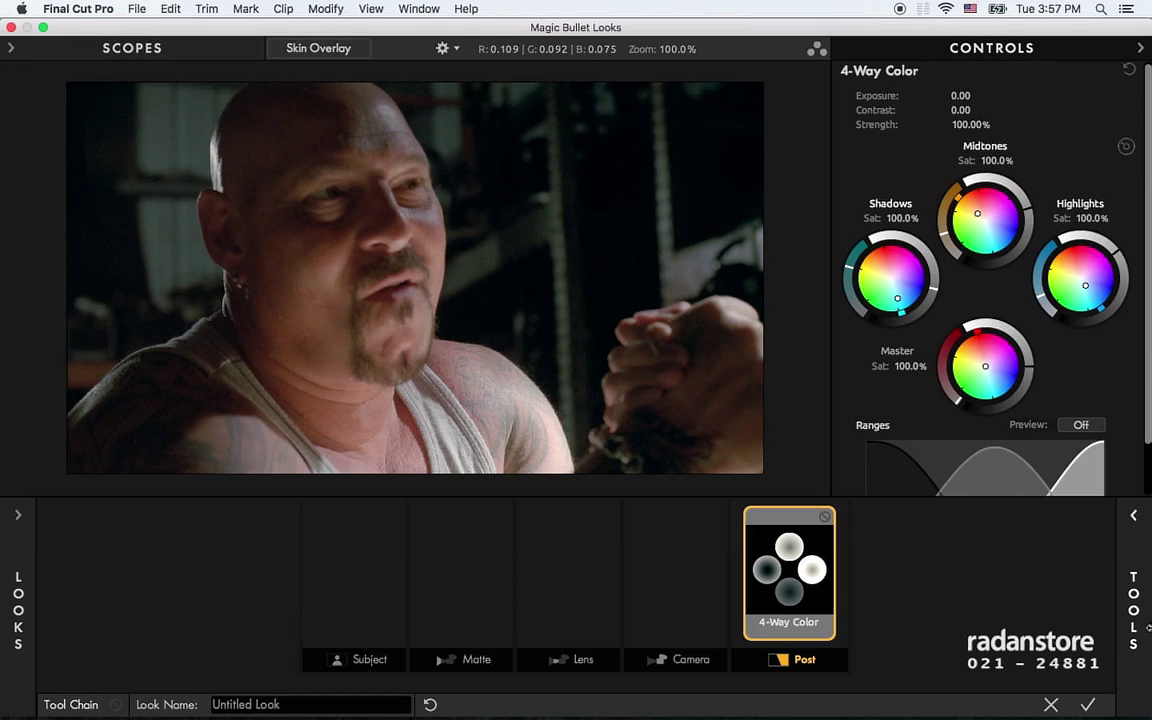
Step: Add Diffusion from the Matte tools to the Matte stage
click(1133, 610)
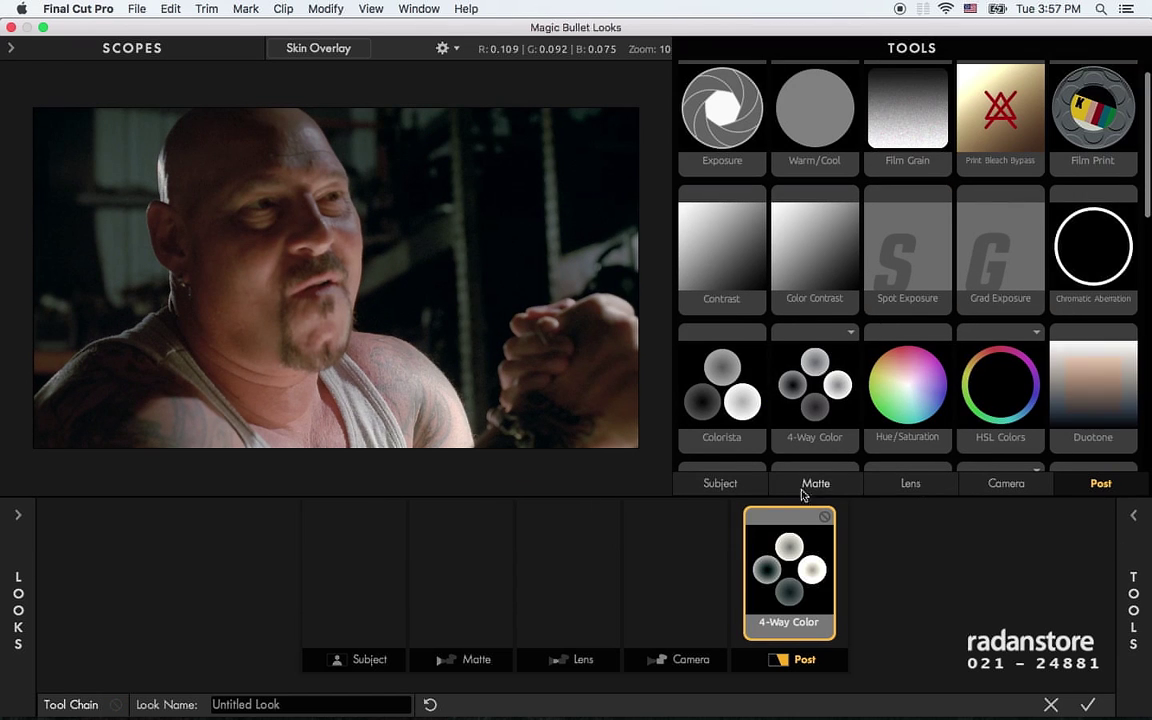
click(726, 485)
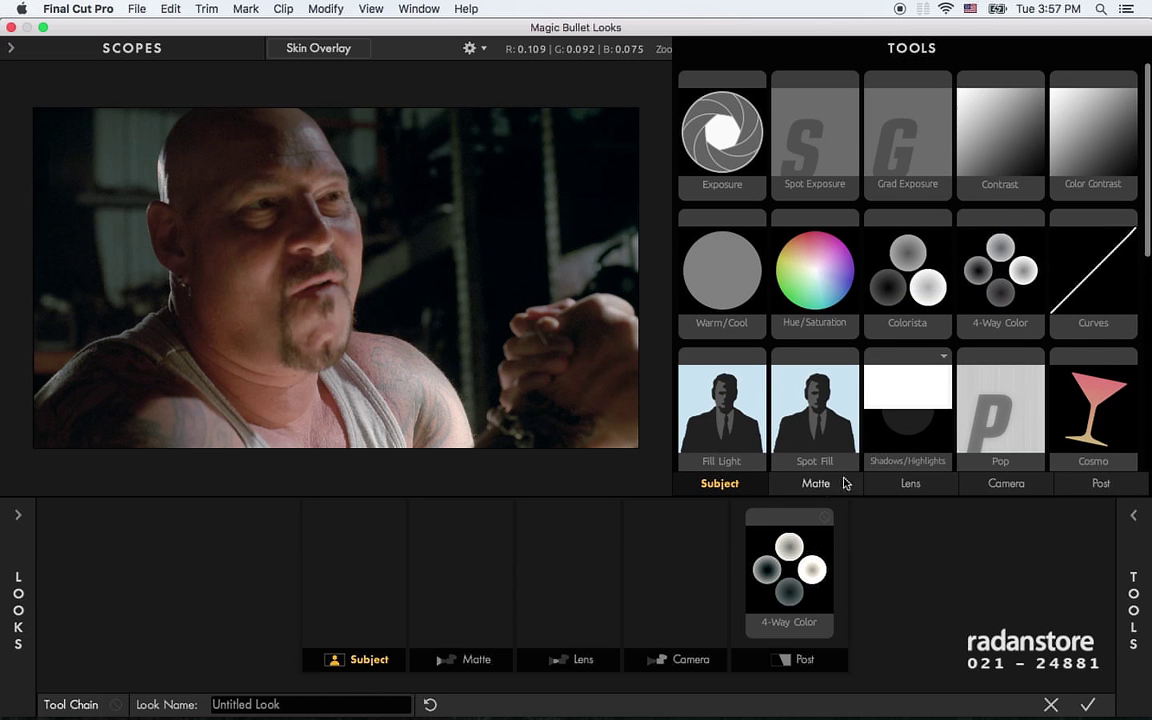
click(818, 483)
drag(1009, 150, 451, 585)
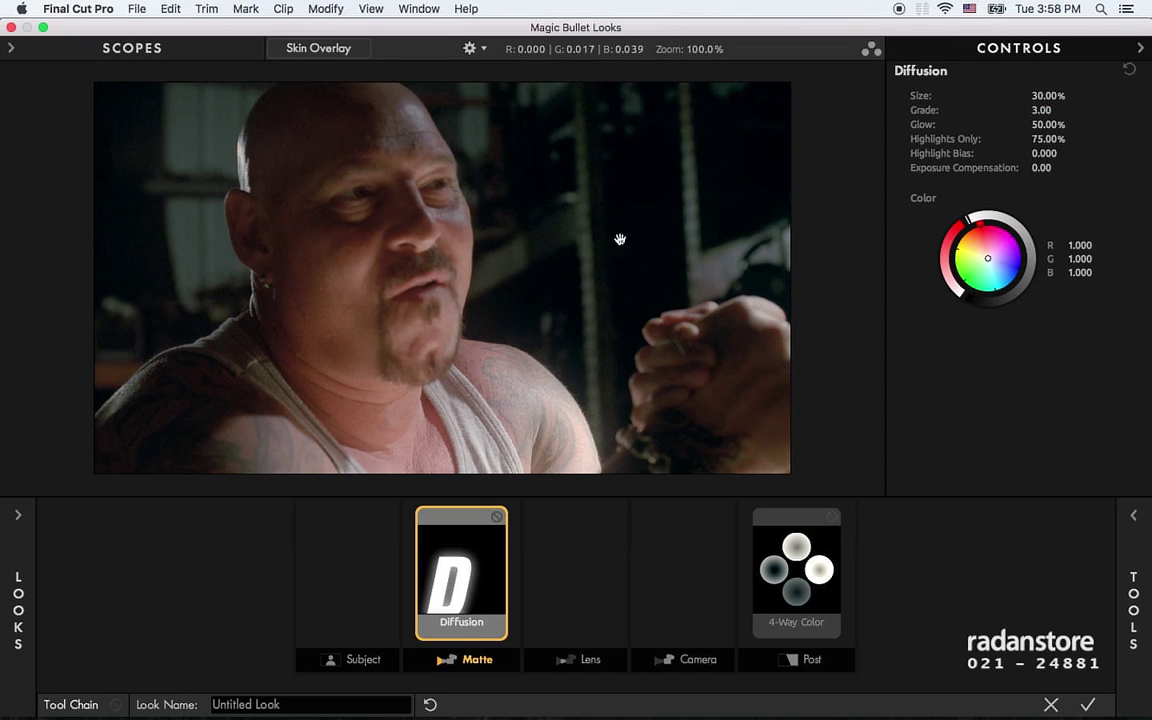
Step: Toggle Diffusion off and on to compare the glow, leaving it enabled
click(497, 517)
click(497, 517)
click(497, 517)
click(497, 517)
mouse_move(1148, 598)
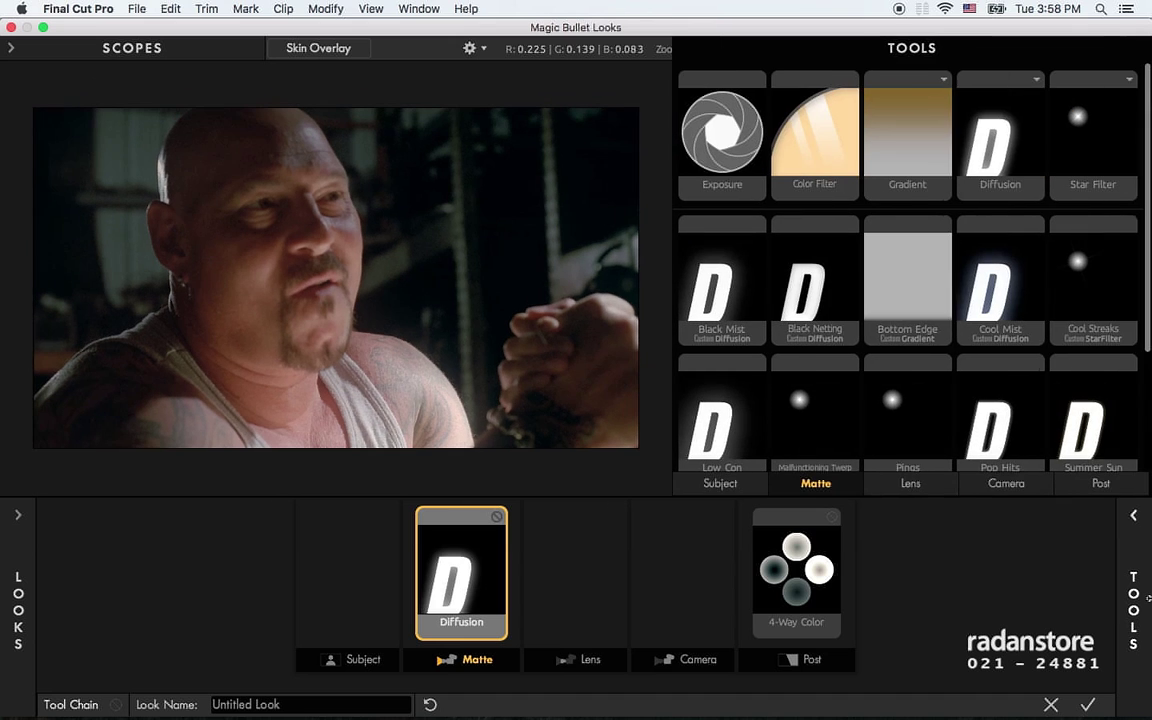
click(909, 485)
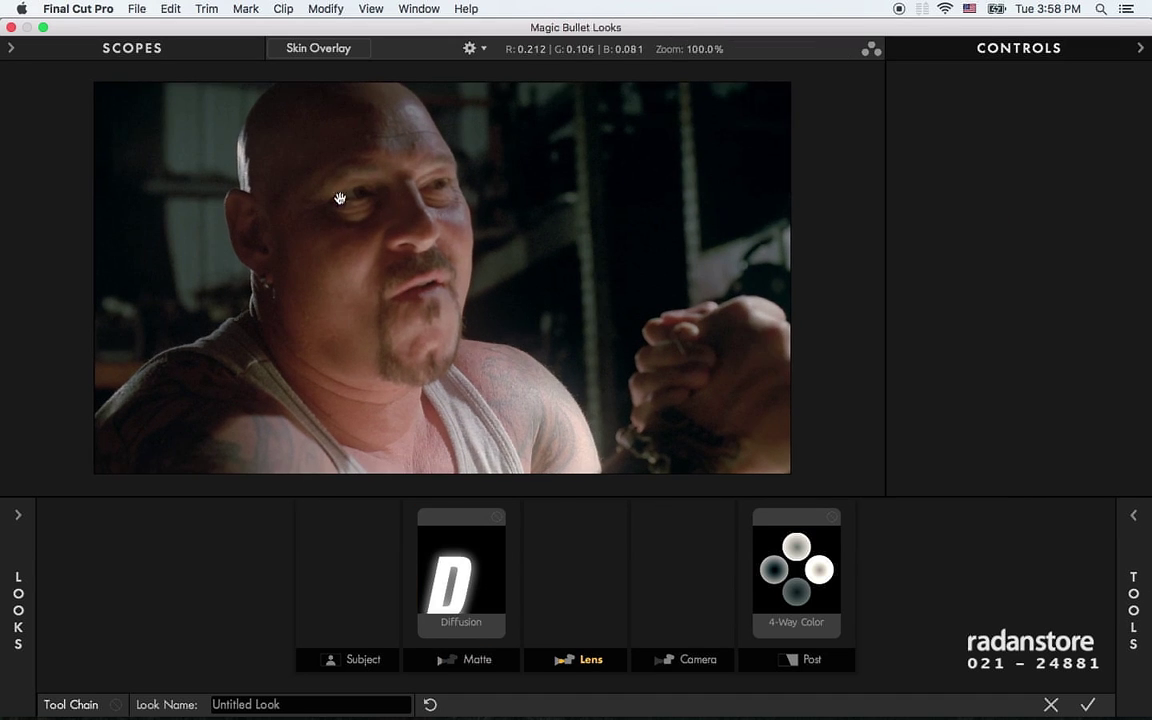
Step: Add Edge Softness to the Lens stage and shape its ellipse tall over the face
mouse_move(1134, 610)
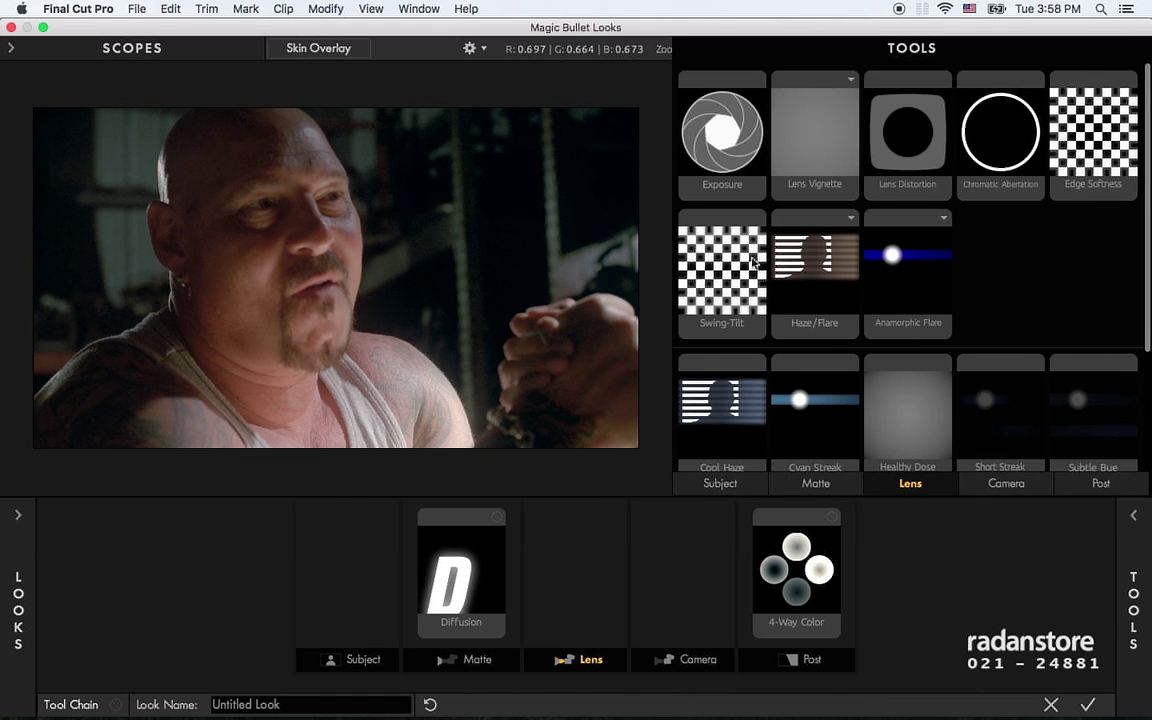
drag(1083, 160, 578, 560)
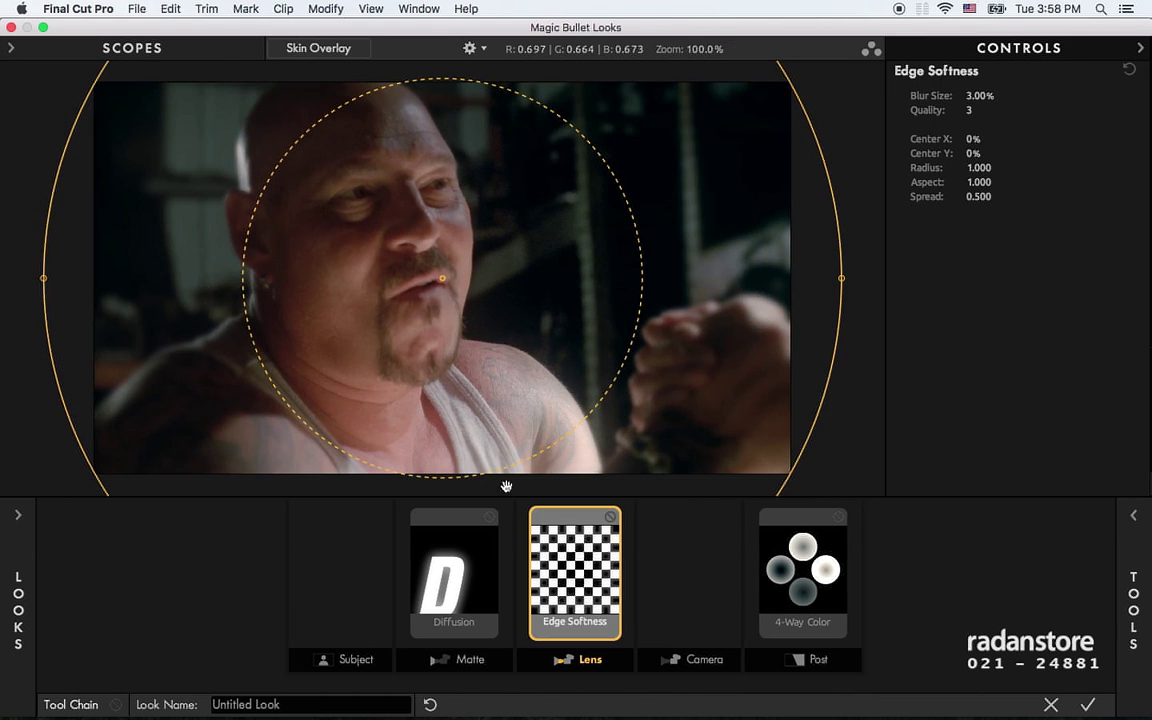
drag(745, 343, 603, 330)
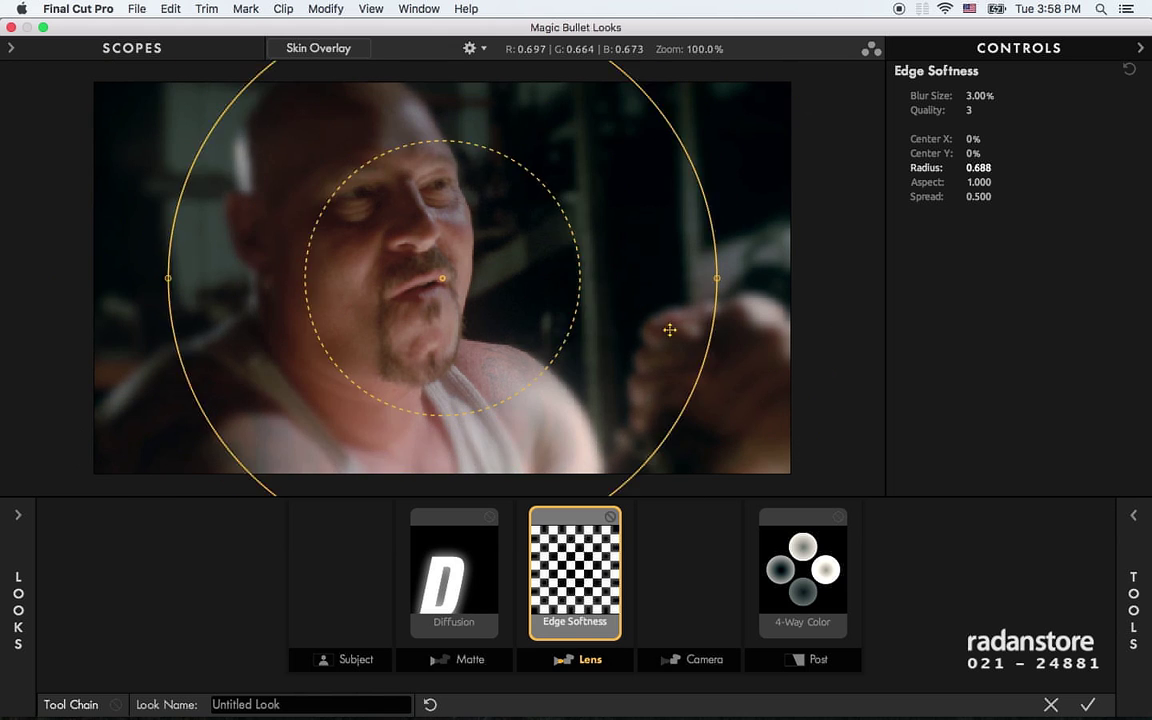
drag(442, 278, 391, 206)
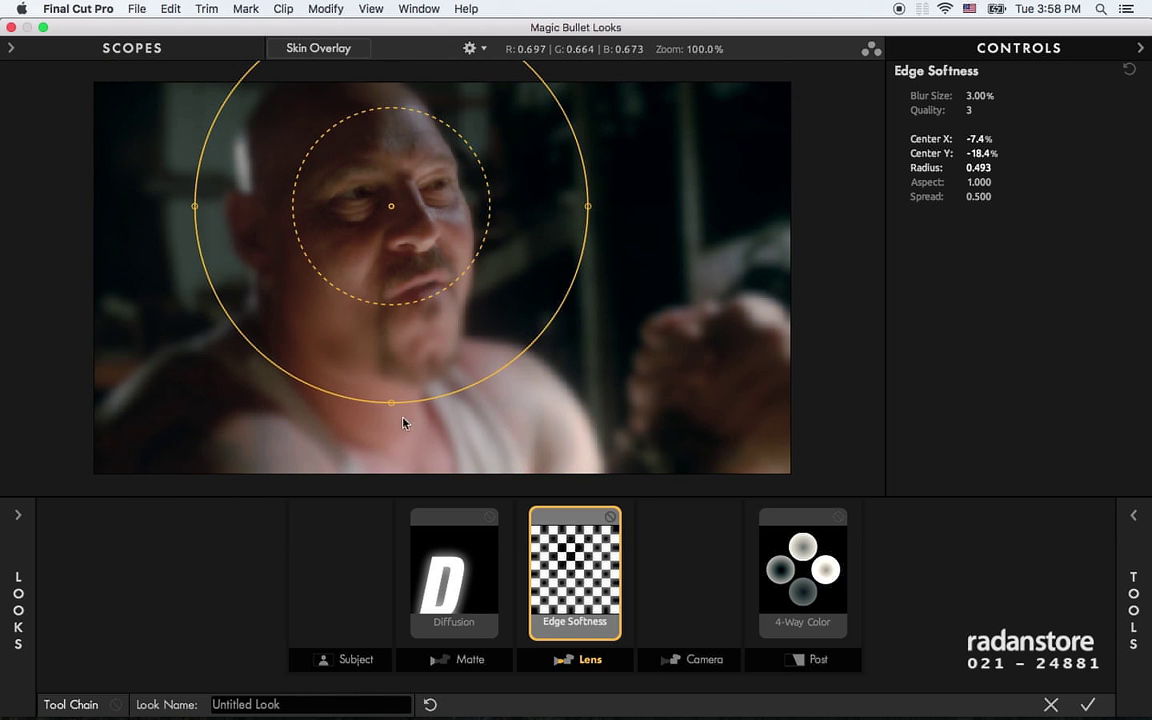
drag(398, 437, 398, 530)
drag(386, 329, 365, 366)
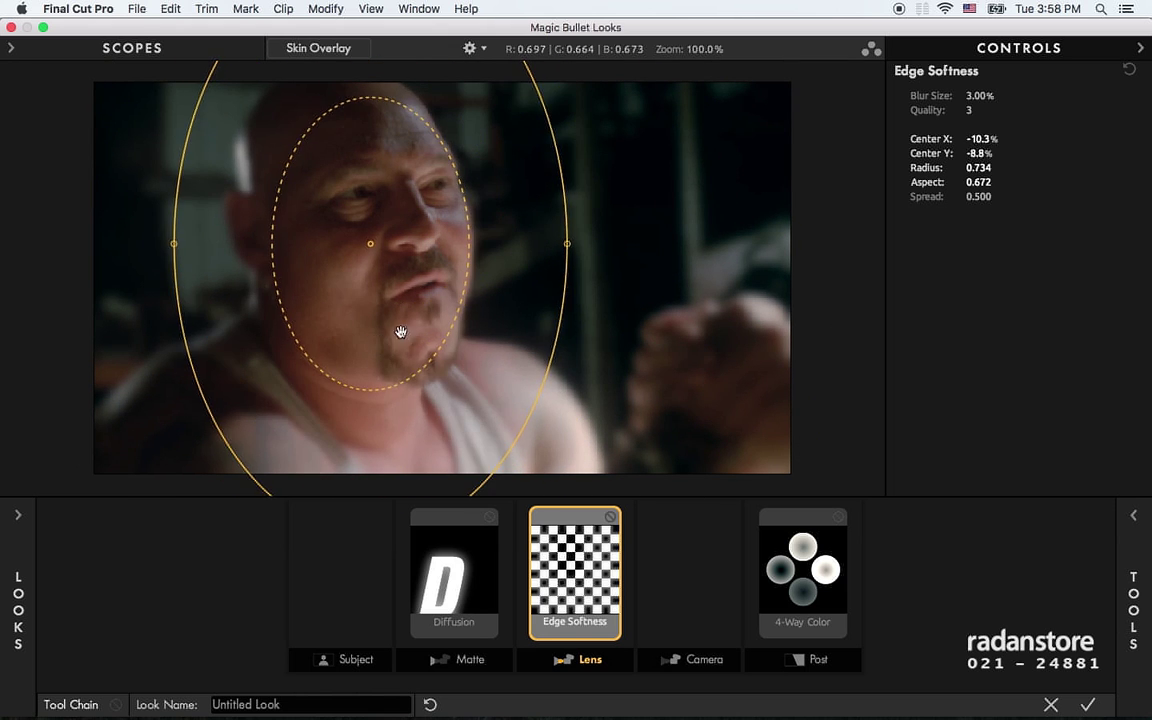
Step: Refine the inner and outer Edge Softness ellipses to keep the face sharp
drag(558, 242, 598, 243)
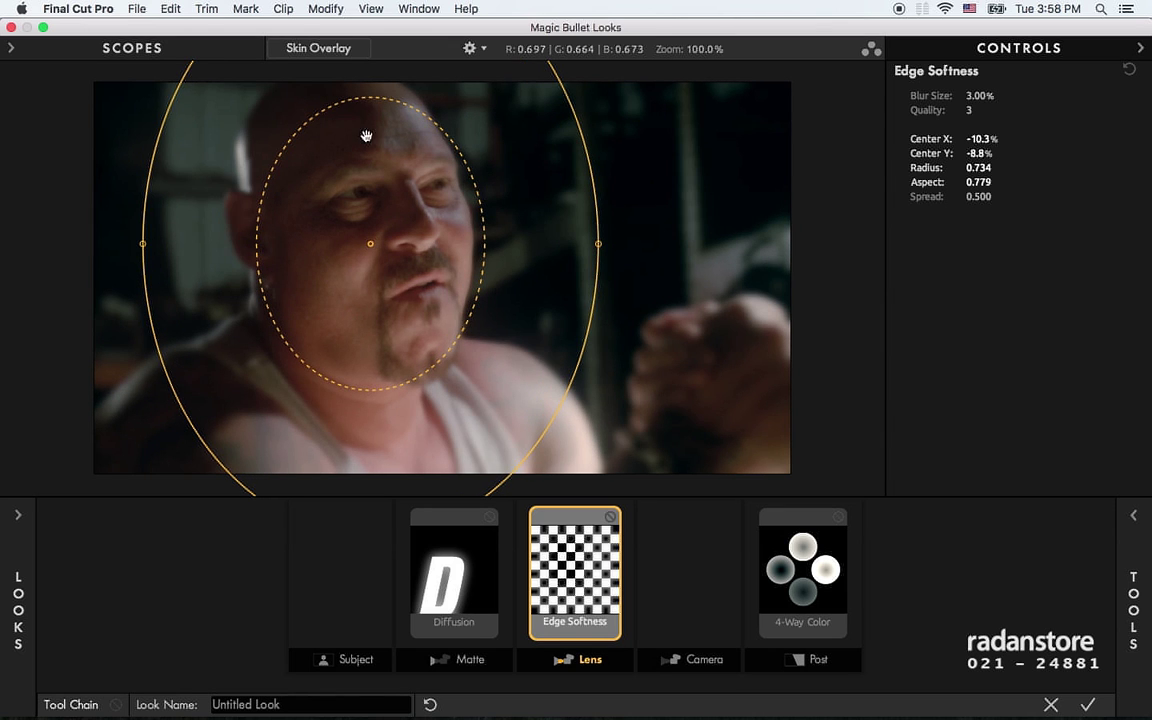
drag(319, 95, 320, 62)
drag(329, 185, 314, 189)
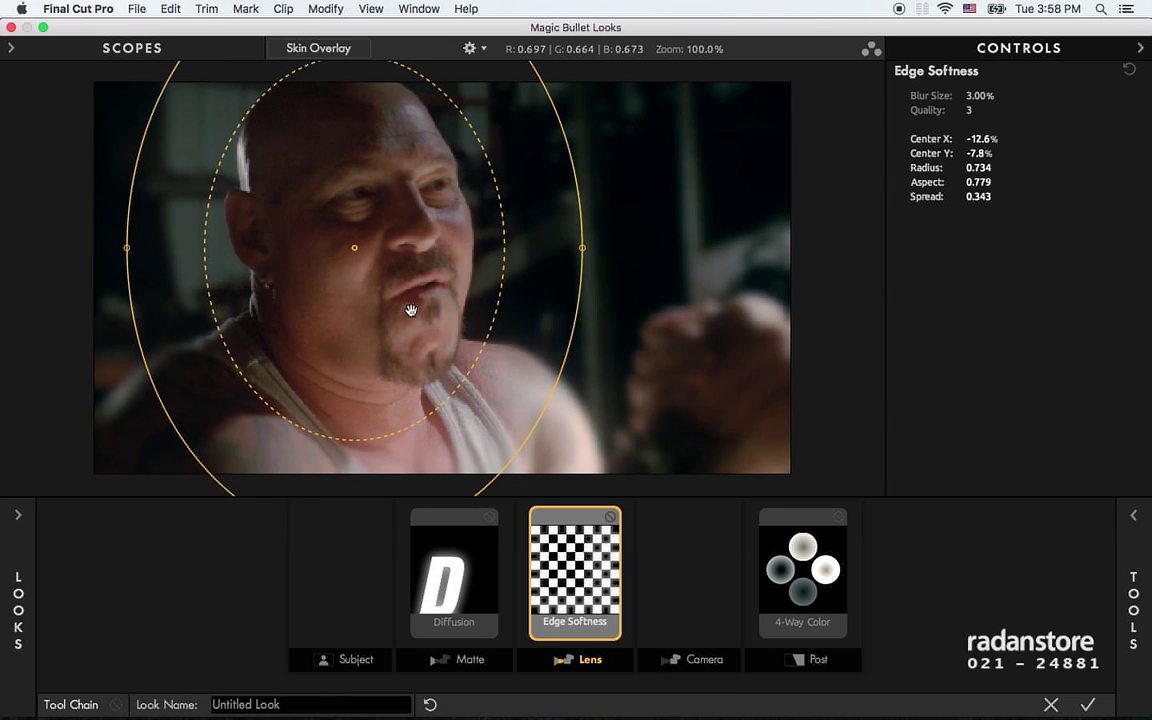
drag(459, 391, 442, 375)
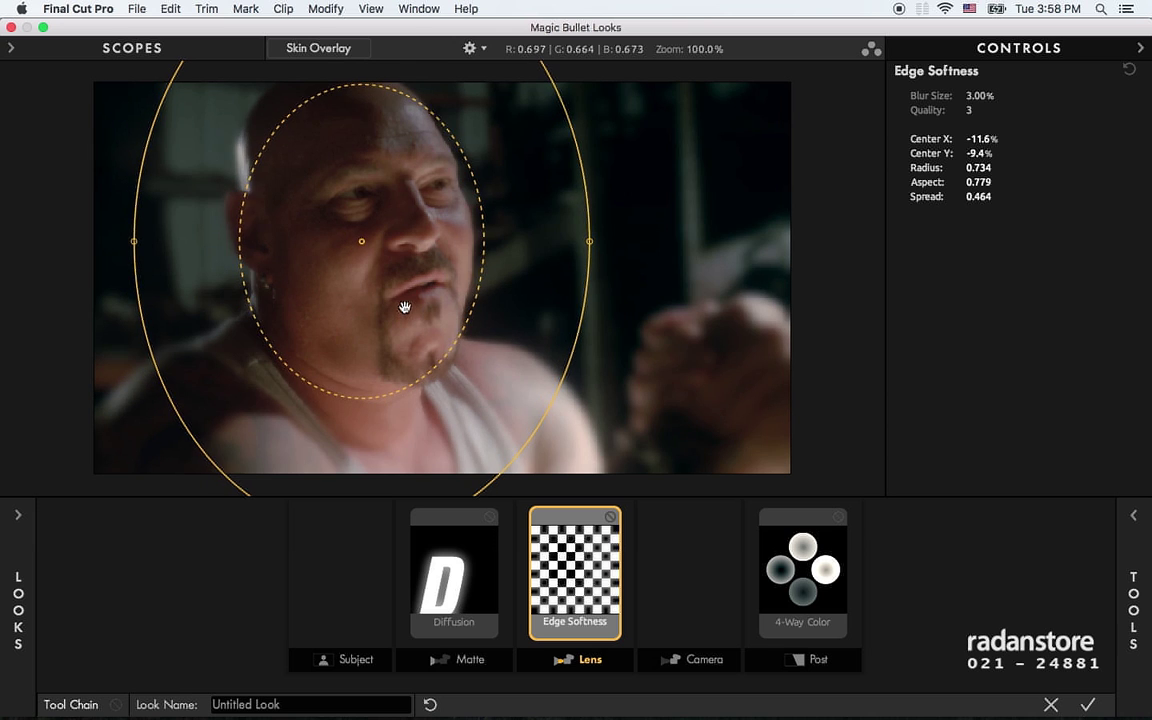
drag(399, 321, 408, 314)
Step: Set the Edge Softness Blur Size to 1.2%
click(979, 96)
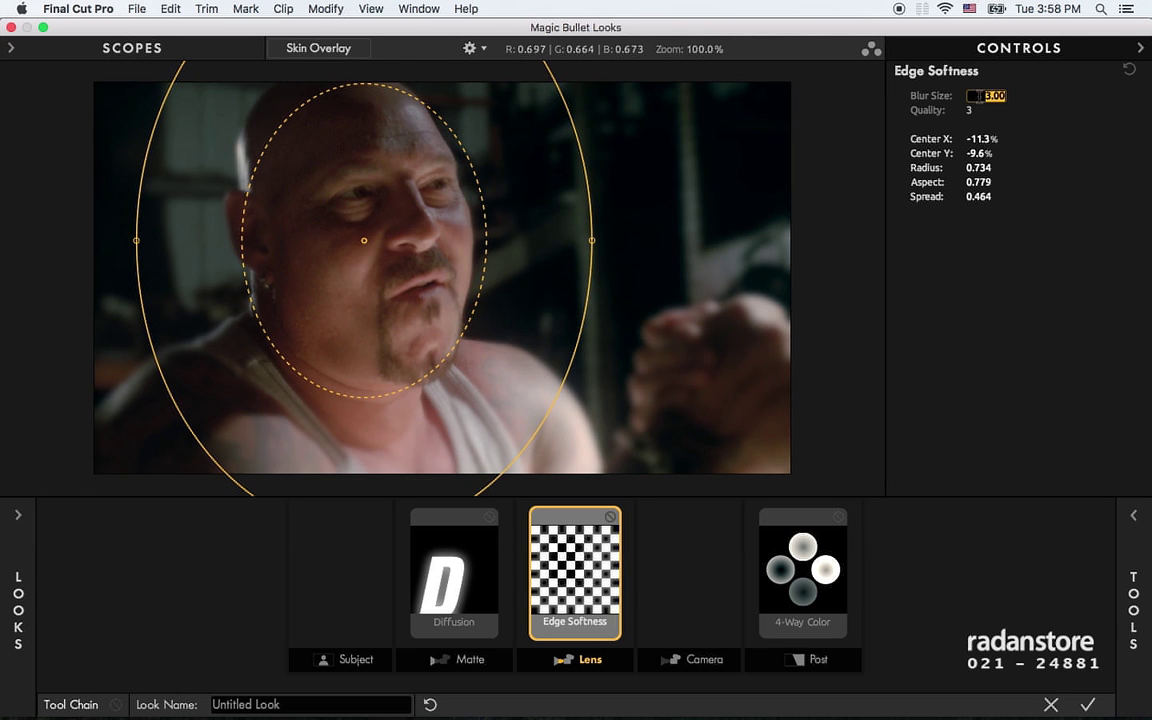
text(1.5)
key(Return)
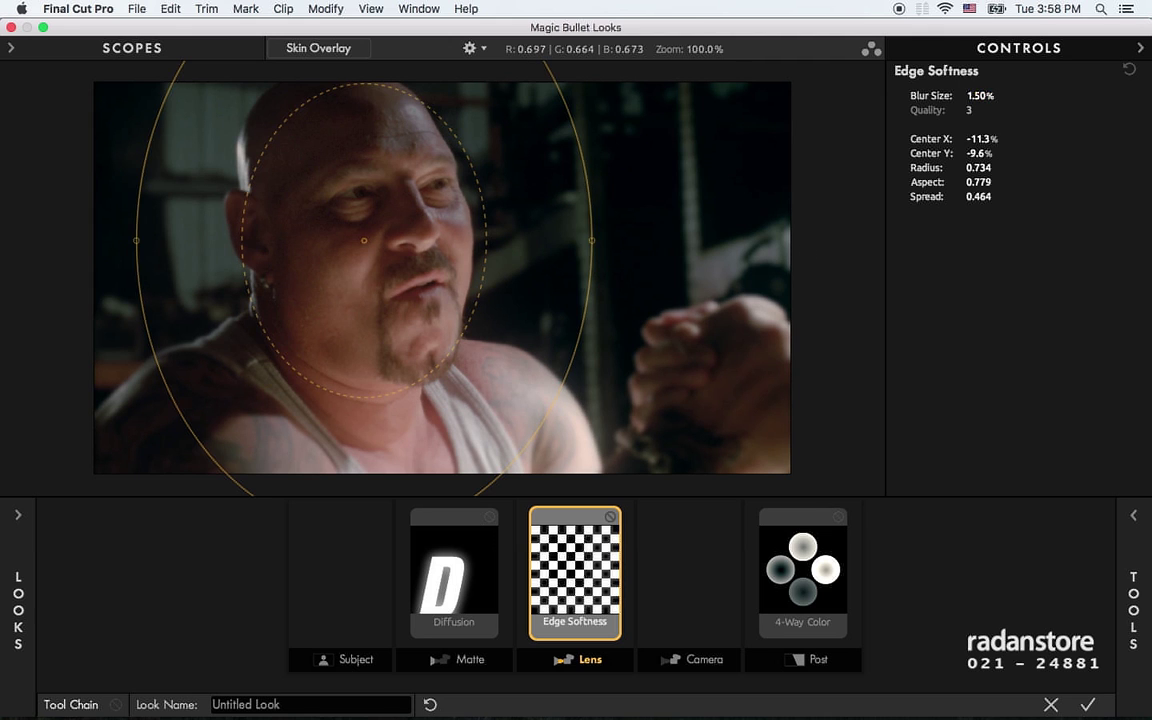
click(979, 96)
text(1.2)
key(Return)
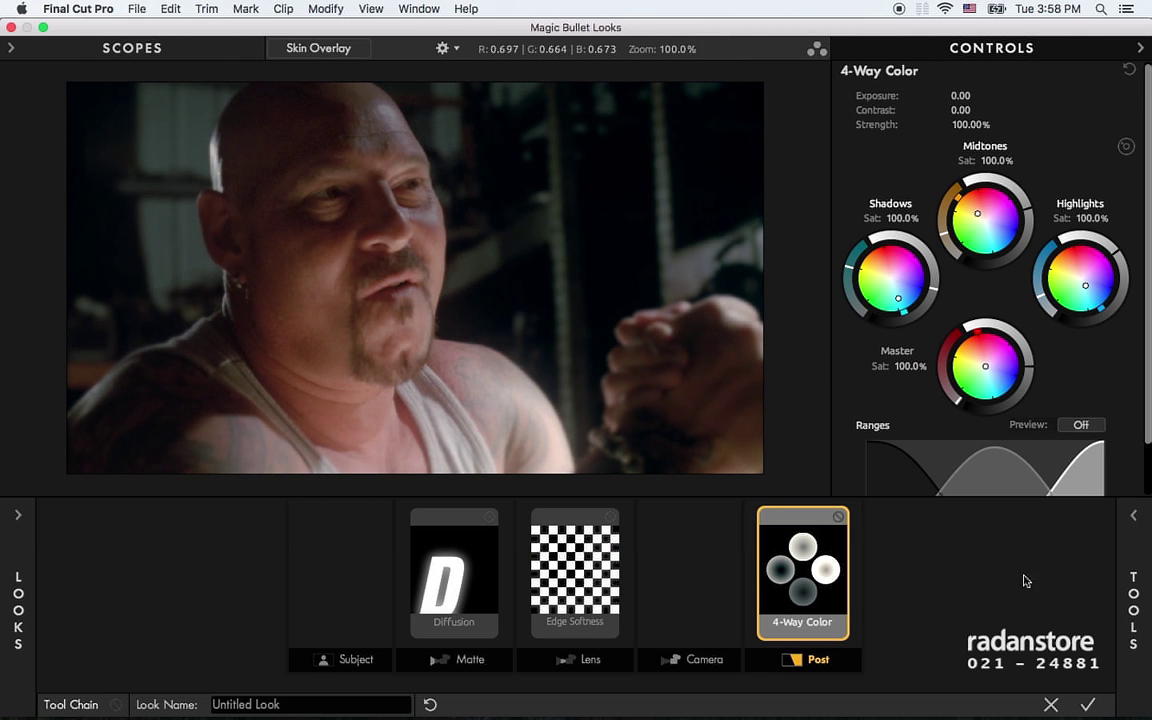
Step: Add Hue/Saturation to the Post stage and raise Saturation to 103%
mouse_move(1134, 610)
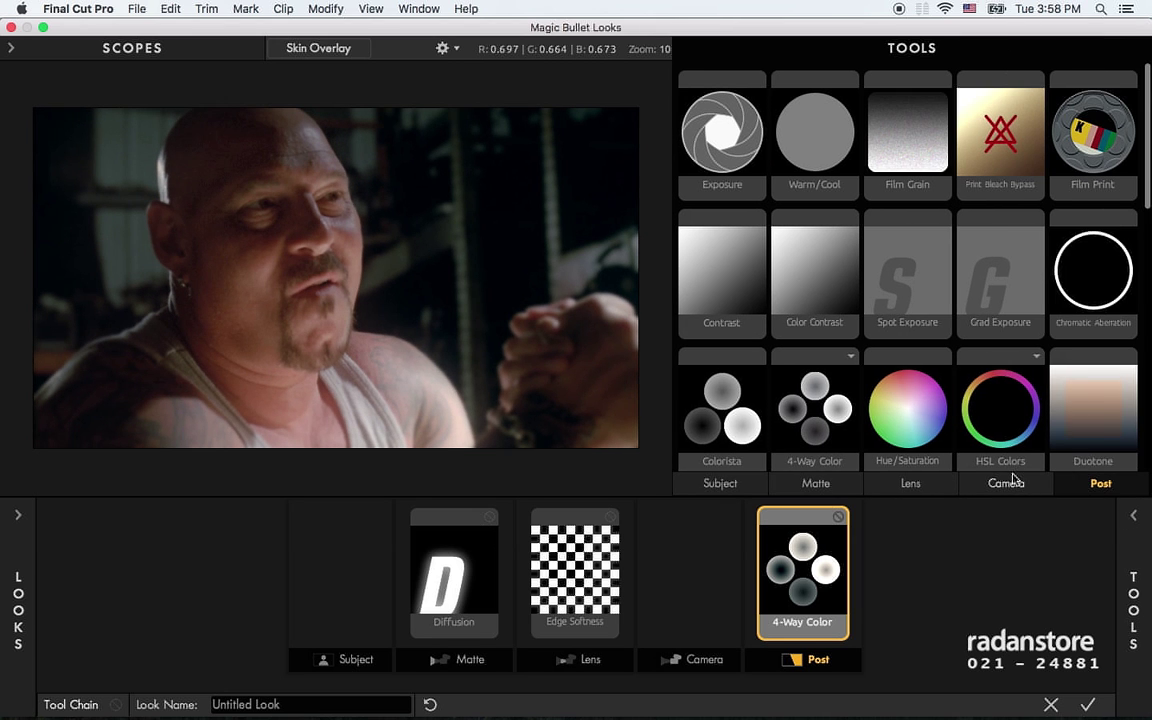
drag(894, 390, 696, 606)
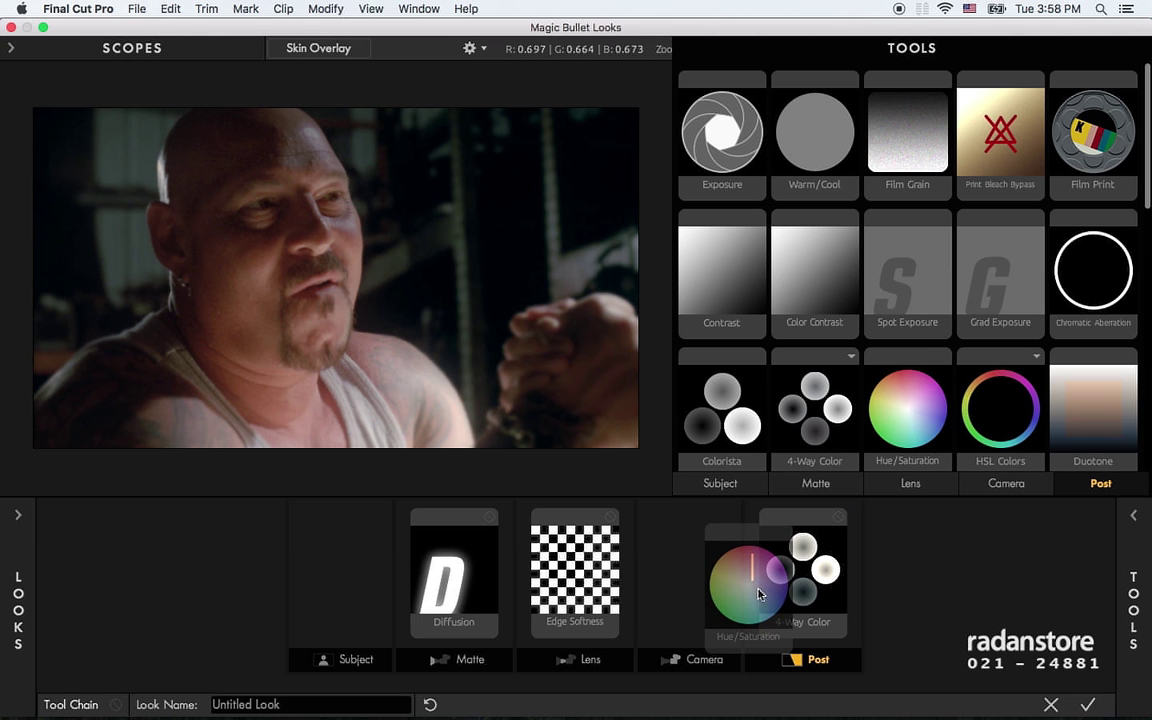
drag(696, 606, 795, 535)
drag(989, 154, 993, 154)
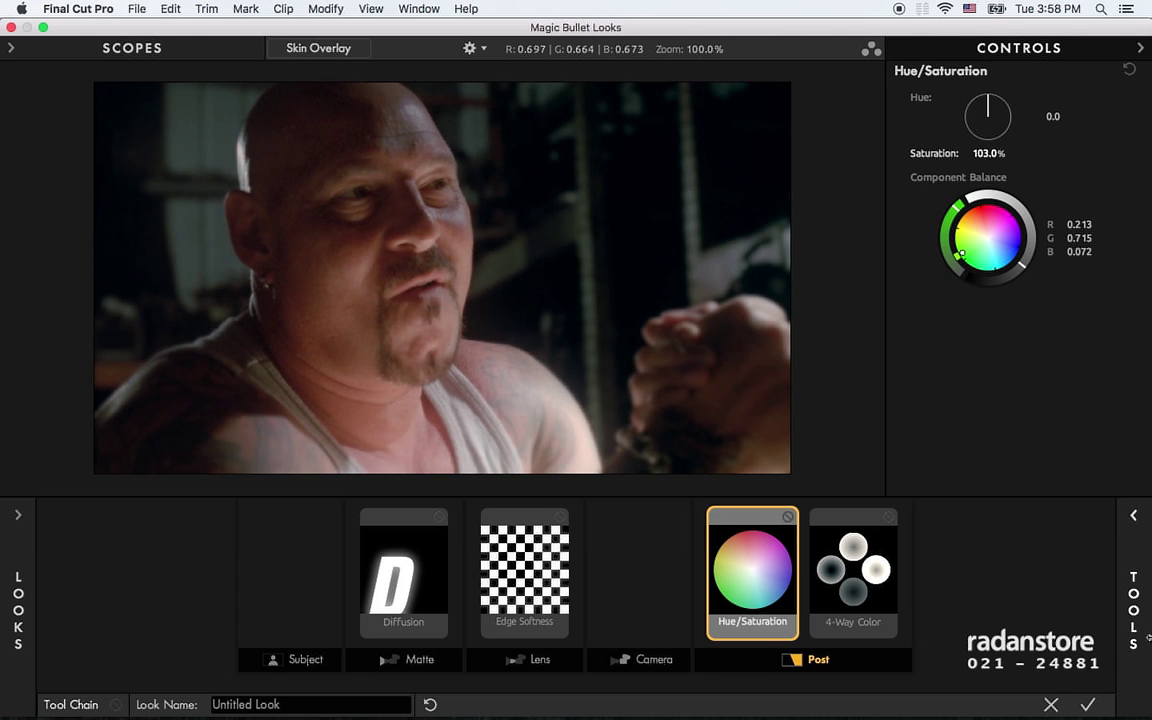
Step: Add HSL Colors and boost cyan to Hue +4.8%, Saturation +48.8%, Lightness +31.7%, then compare
mouse_move(1016, 544)
drag(1016, 406, 797, 552)
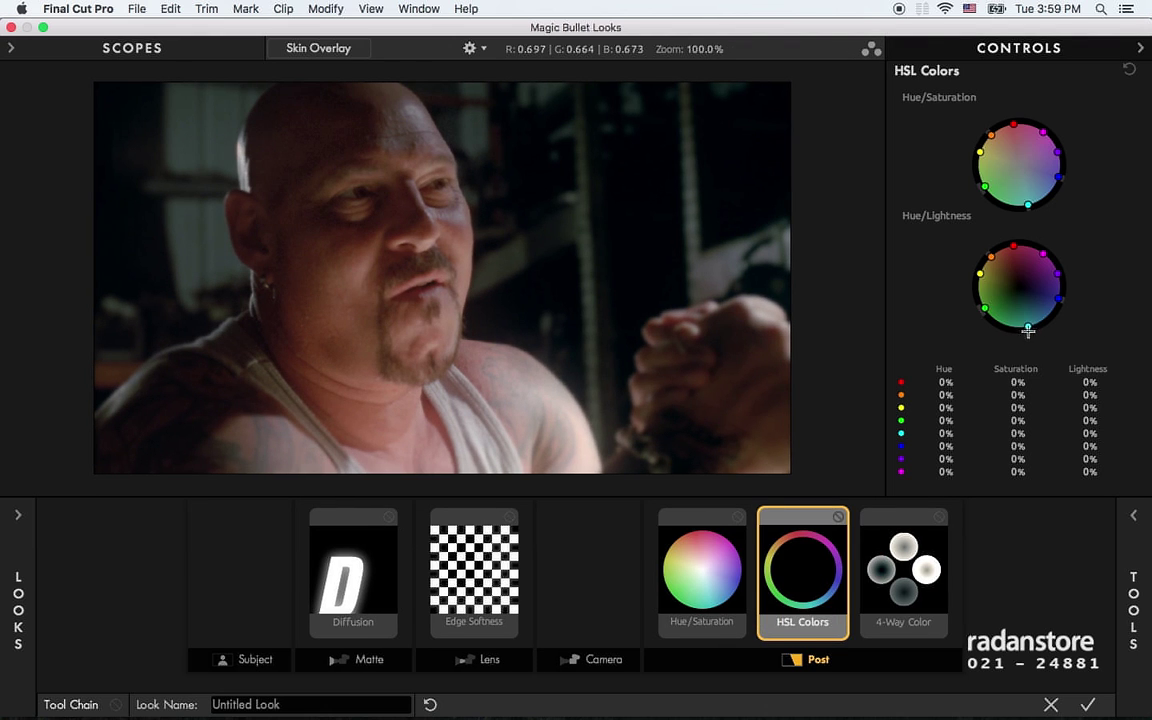
drag(1028, 326, 1033, 339)
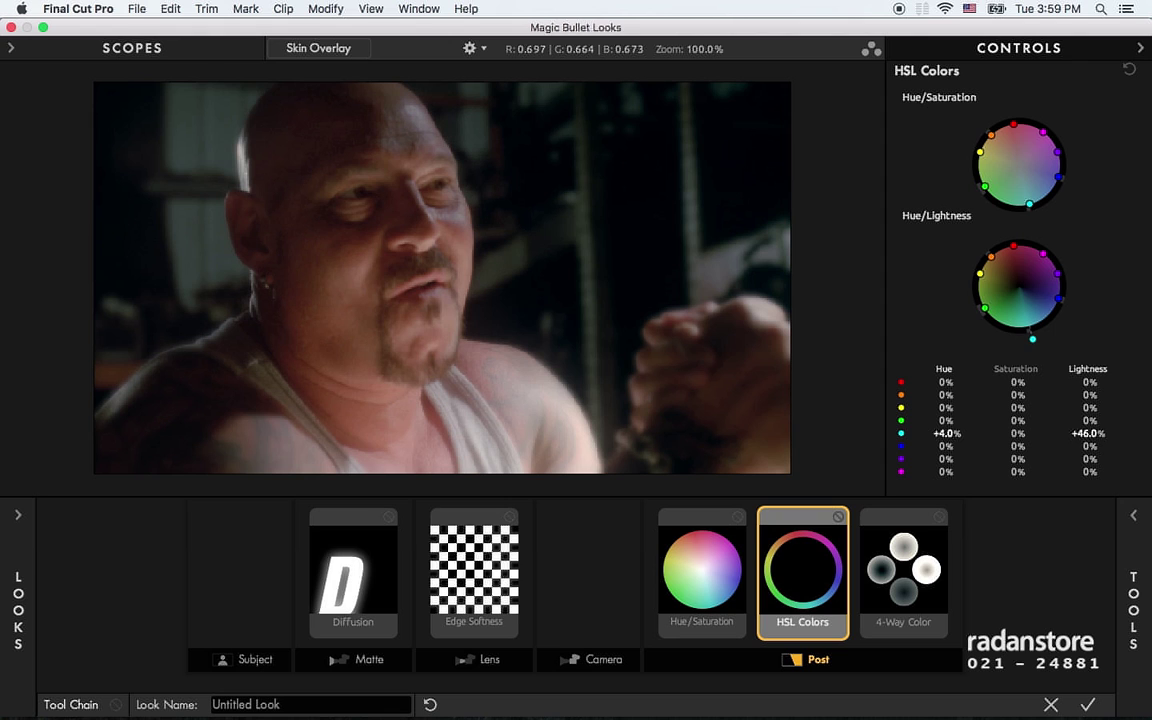
drag(1032, 339, 1030, 335)
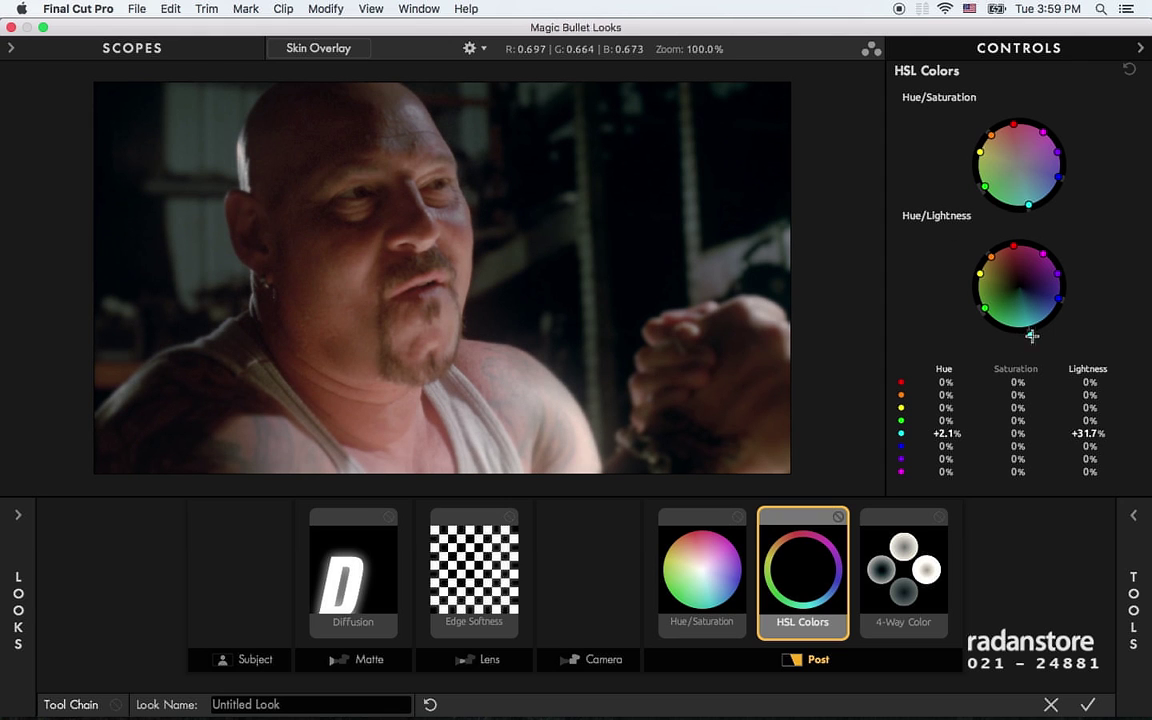
drag(1029, 207, 1032, 217)
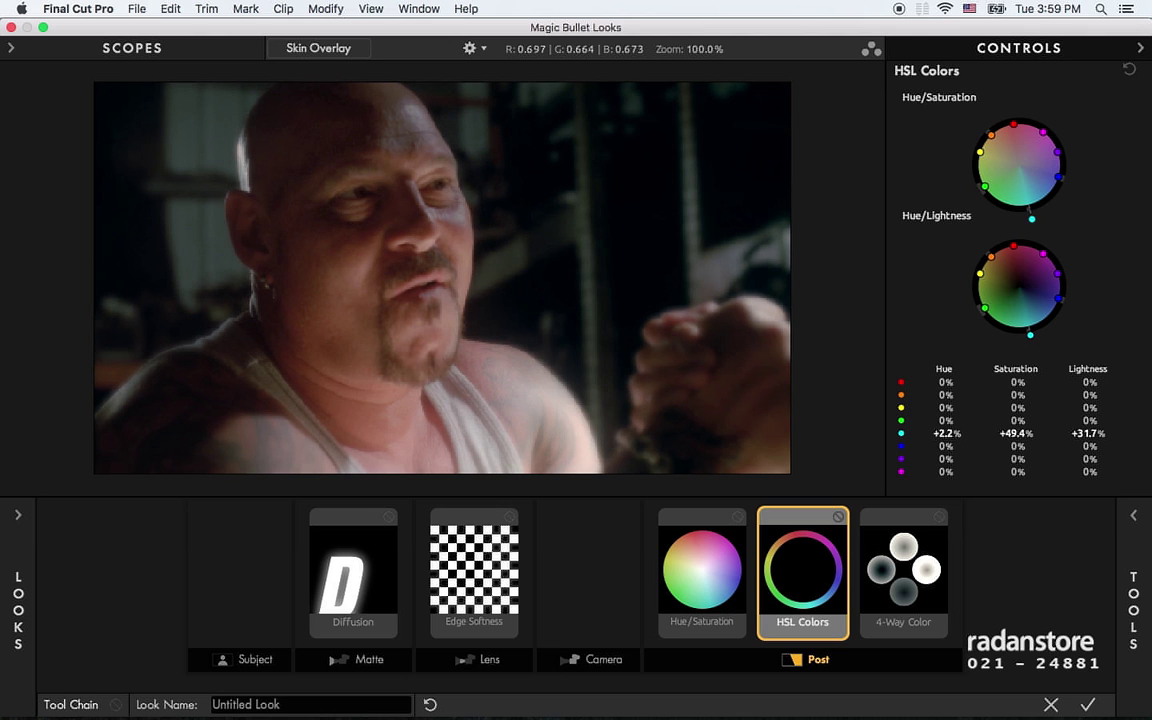
drag(1032, 217, 1033, 218)
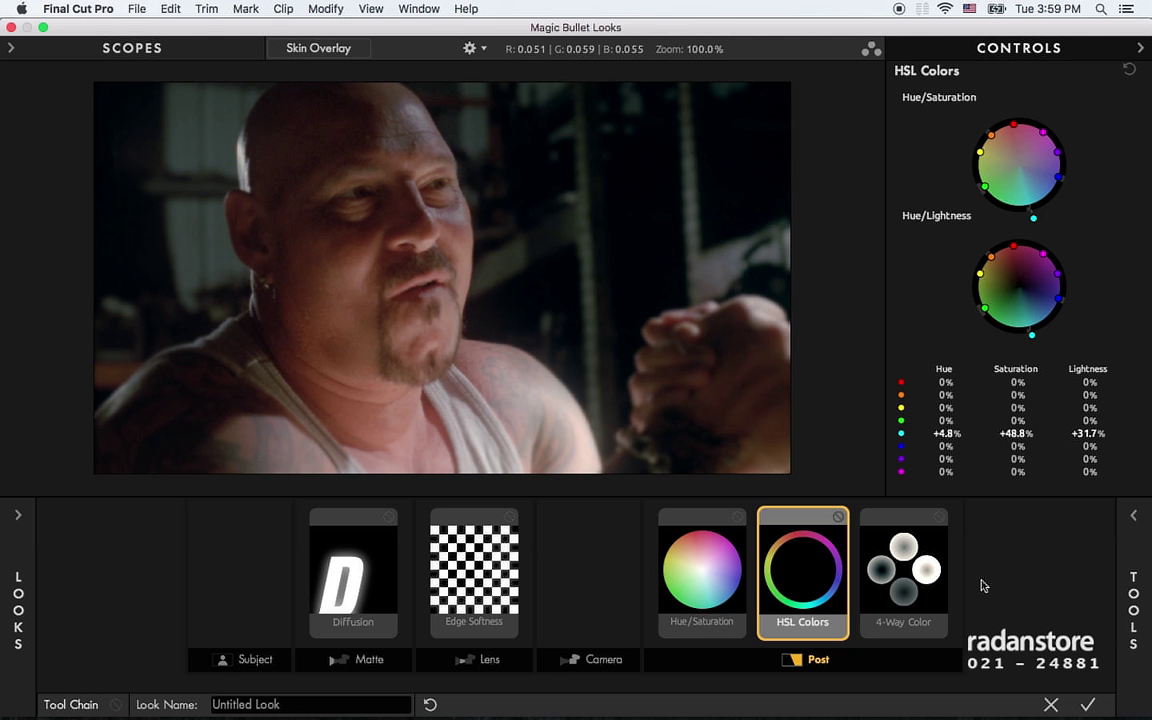
key(ctrl+b)
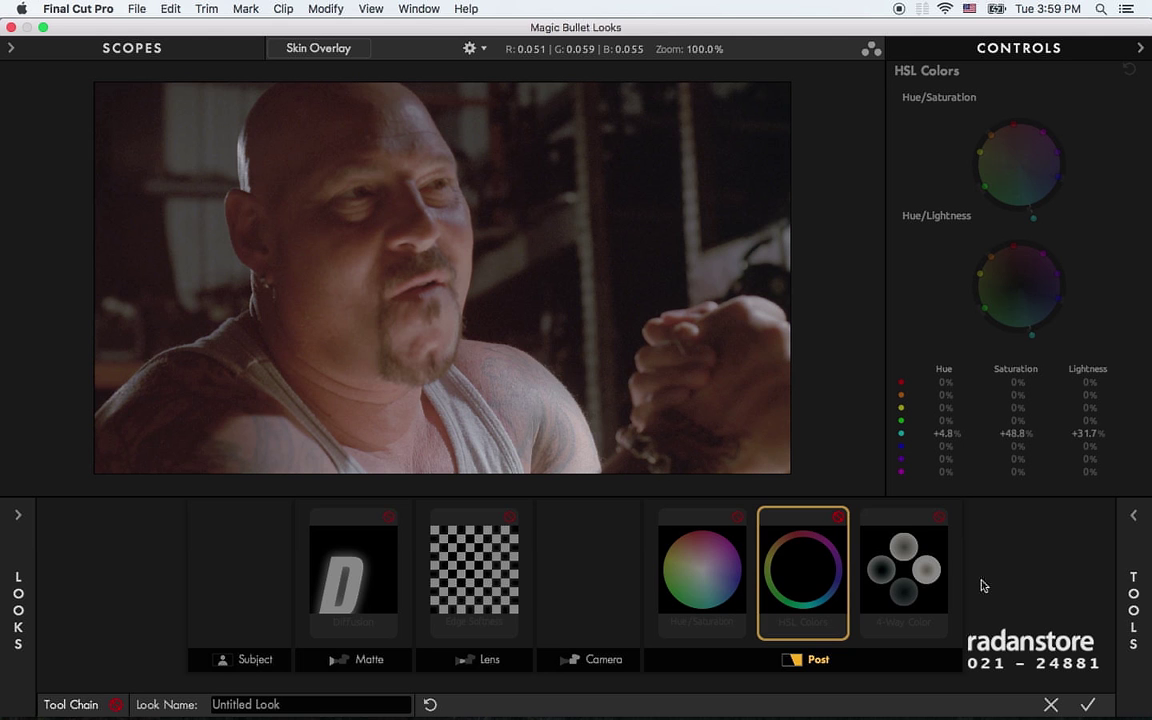
key(ctrl+b)
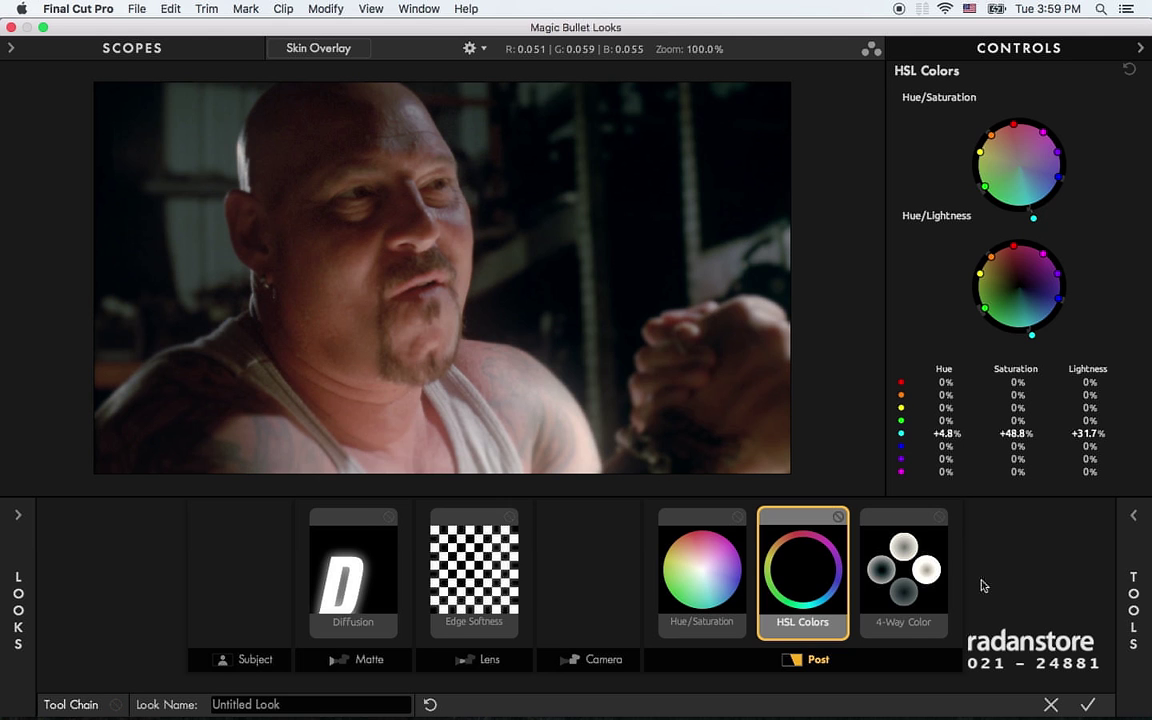